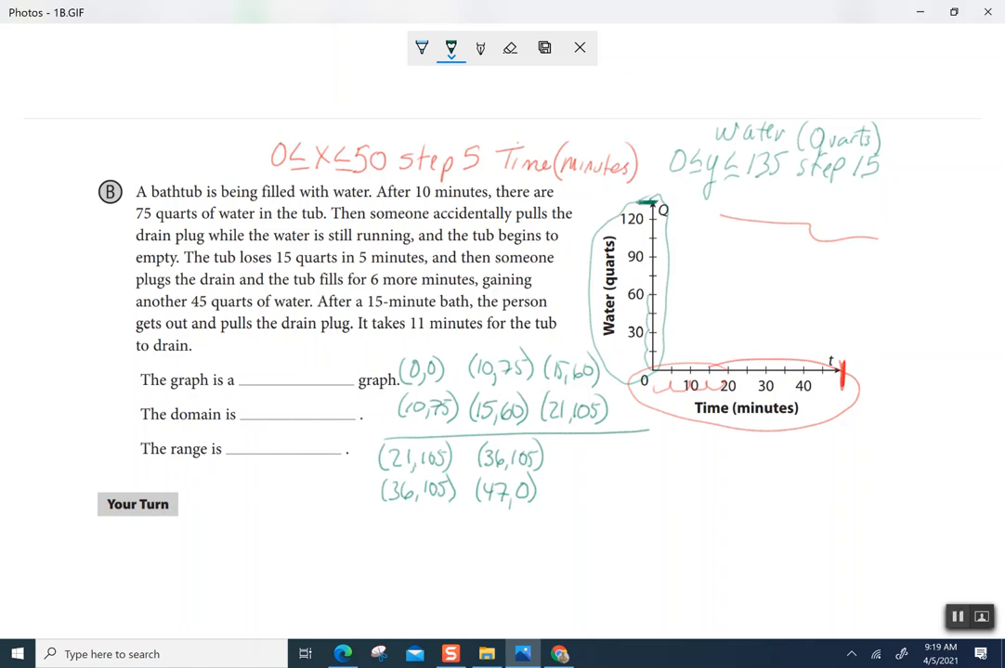
Switch to Chrome, launch the Desmos graphing calculator and bring up its graph settings.
click(559, 654)
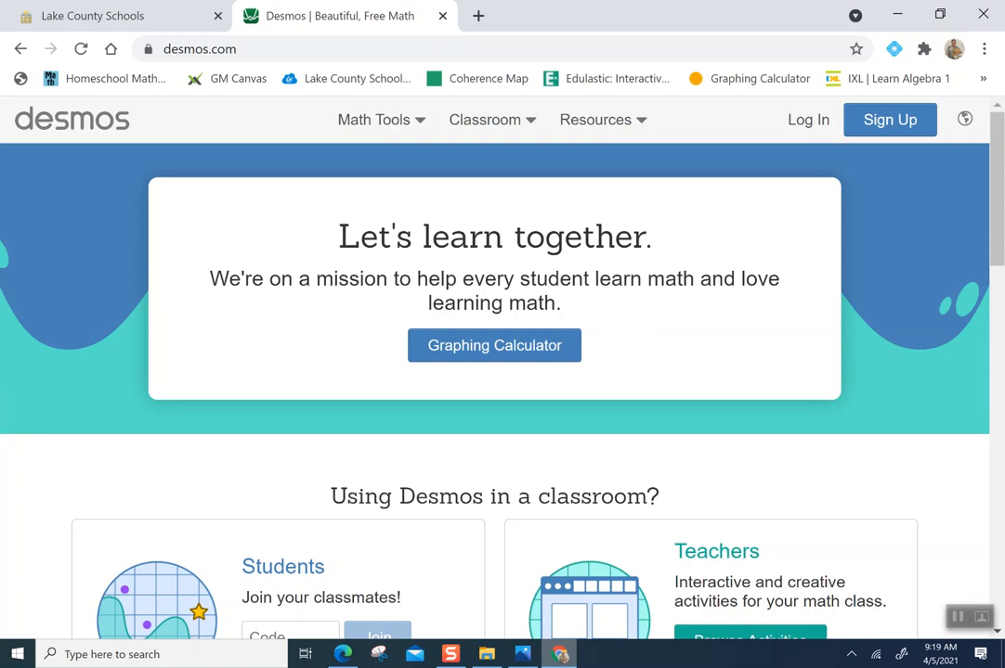
click(494, 345)
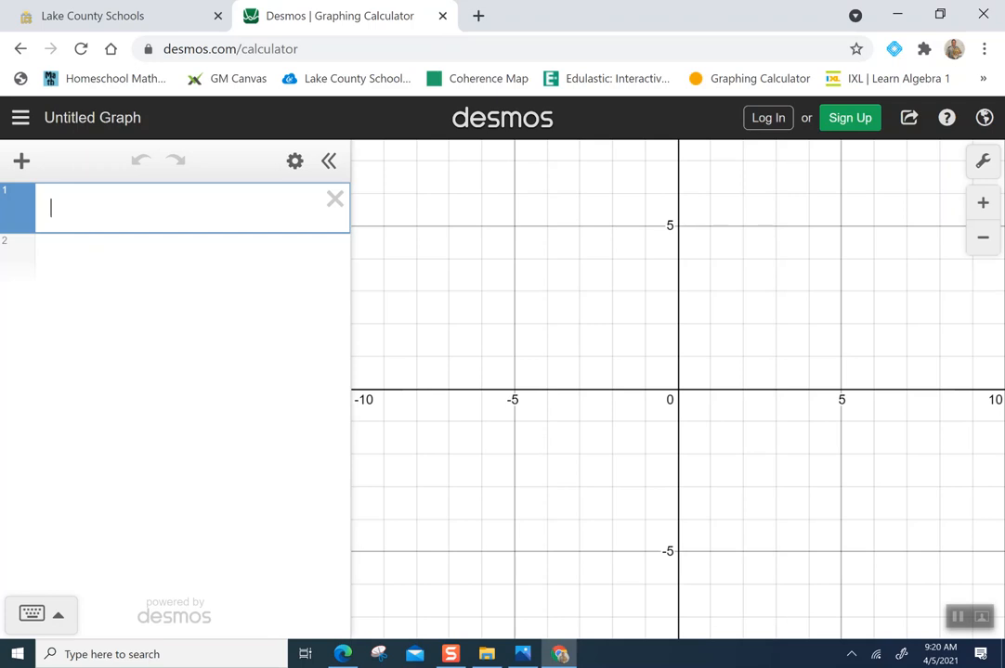
click(983, 163)
click(986, 163)
click(986, 163)
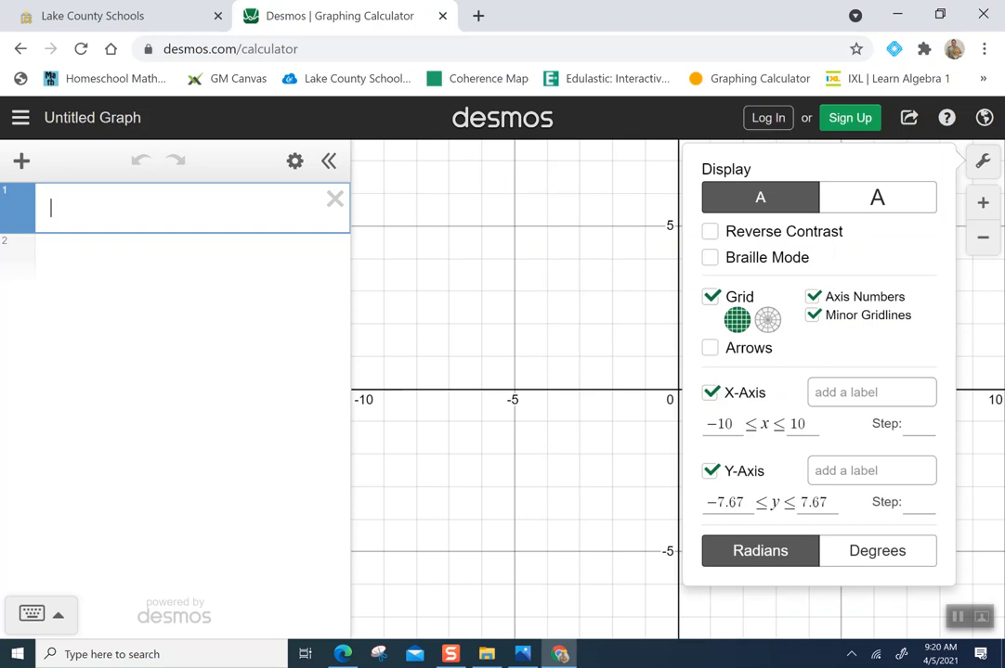
Hide the minor gridlines and label the x-axis "Time (minutes)".
click(812, 316)
click(850, 393)
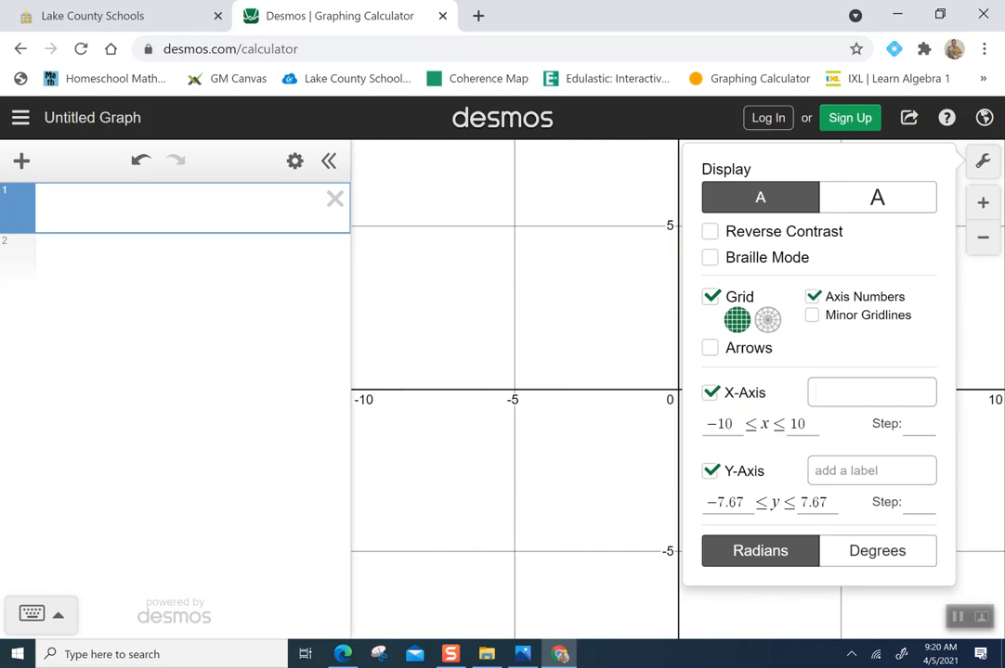
text(Time (minutes))
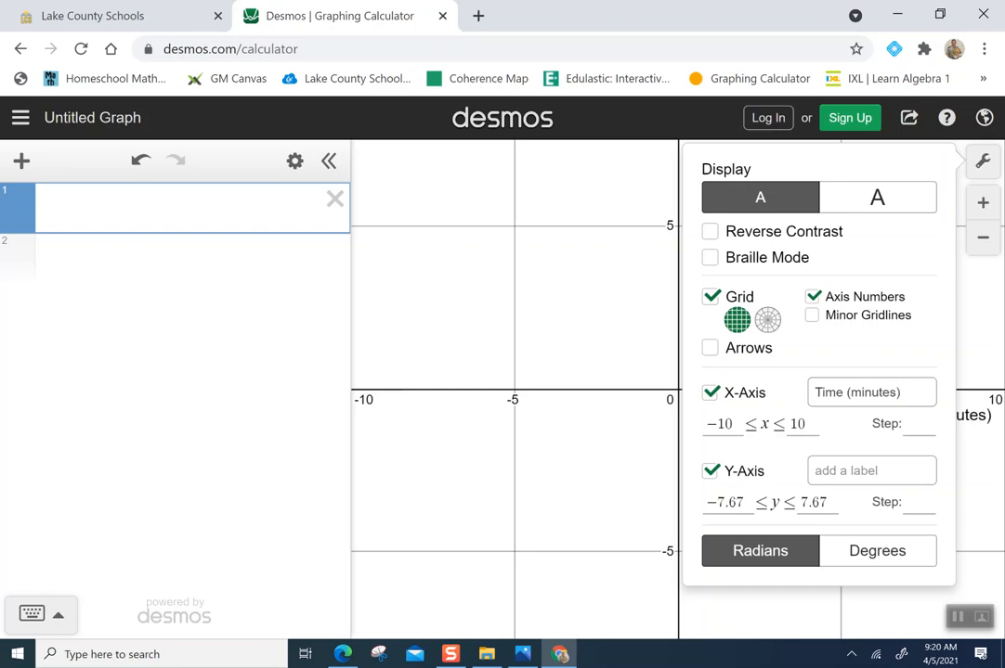
Set the x-axis range from 0 to 50 with a step of 5.
key(Tab)
text(0)
key(Tab)
text(50)
key(Tab)
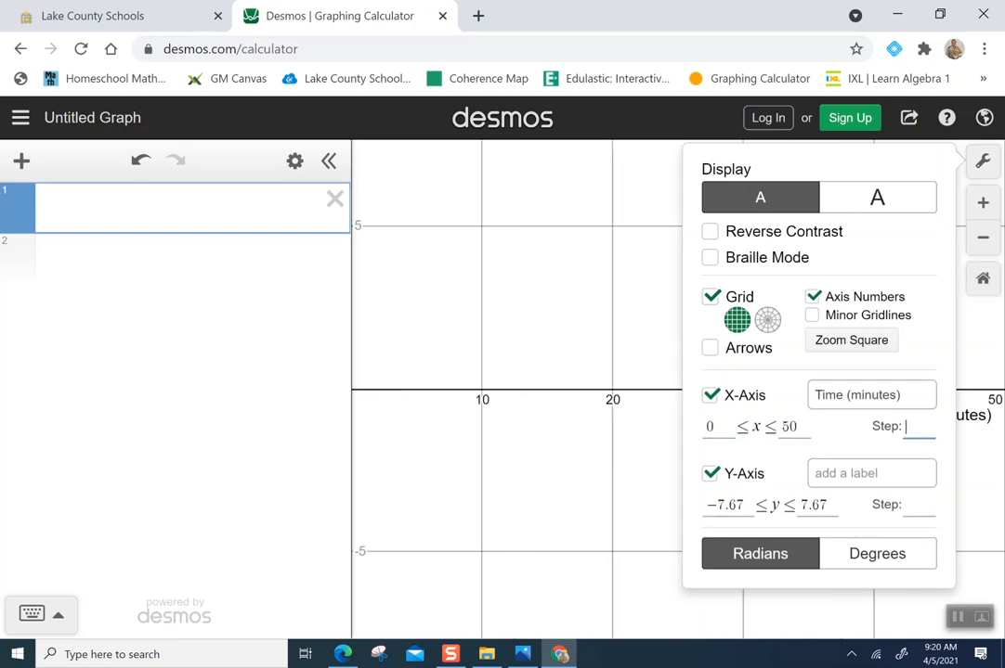
text(5`)
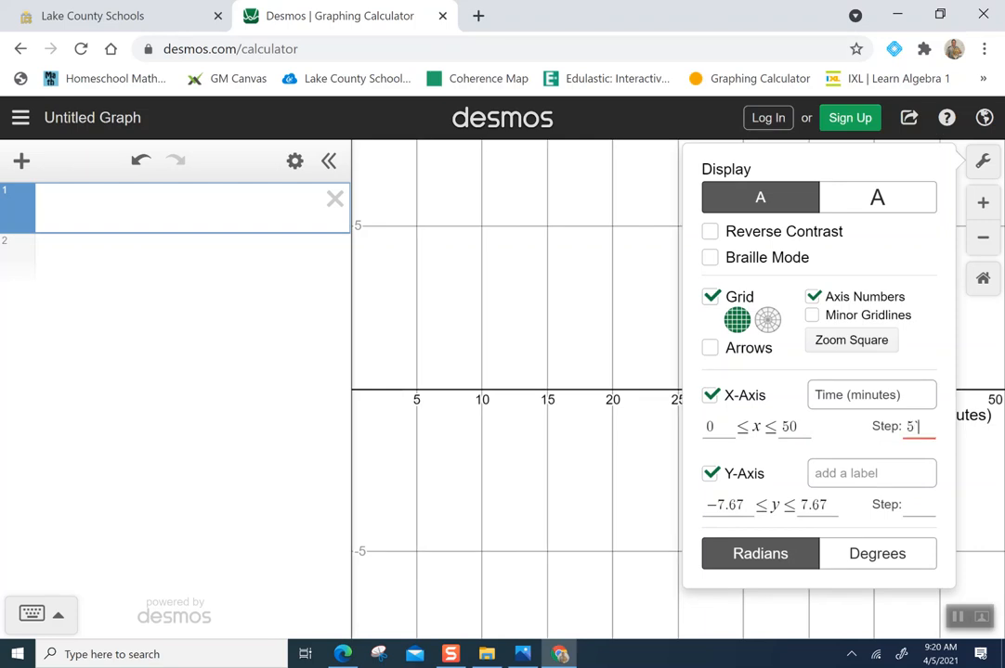
key(Tab)
key(shift+Tab)
key(shift+Tab)
key(Tab)
key(Tab)
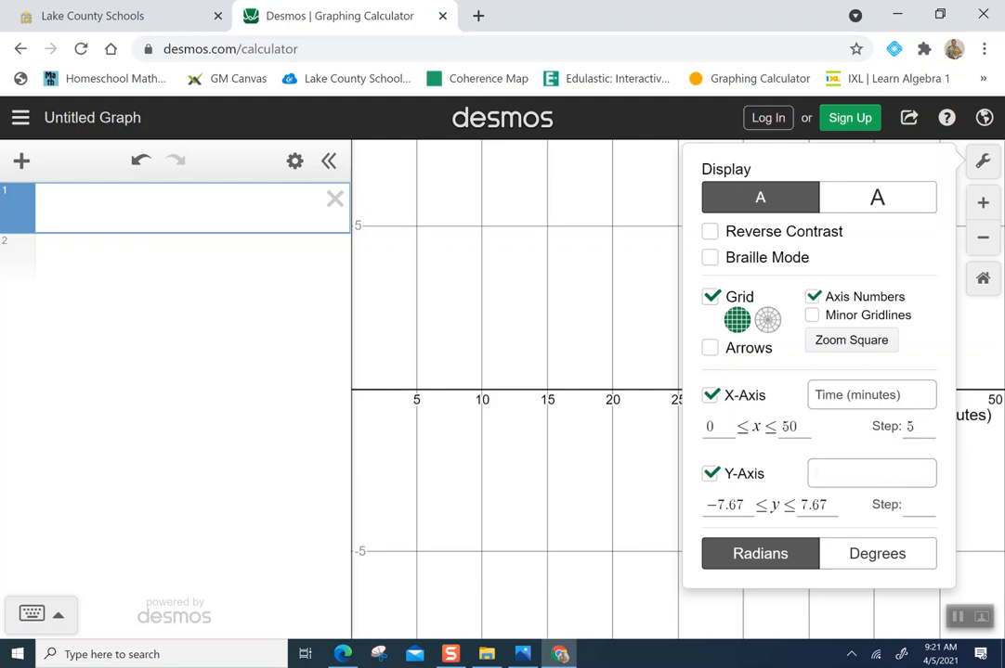
Label the y-axis "Water (quarts)".
text(Water ()
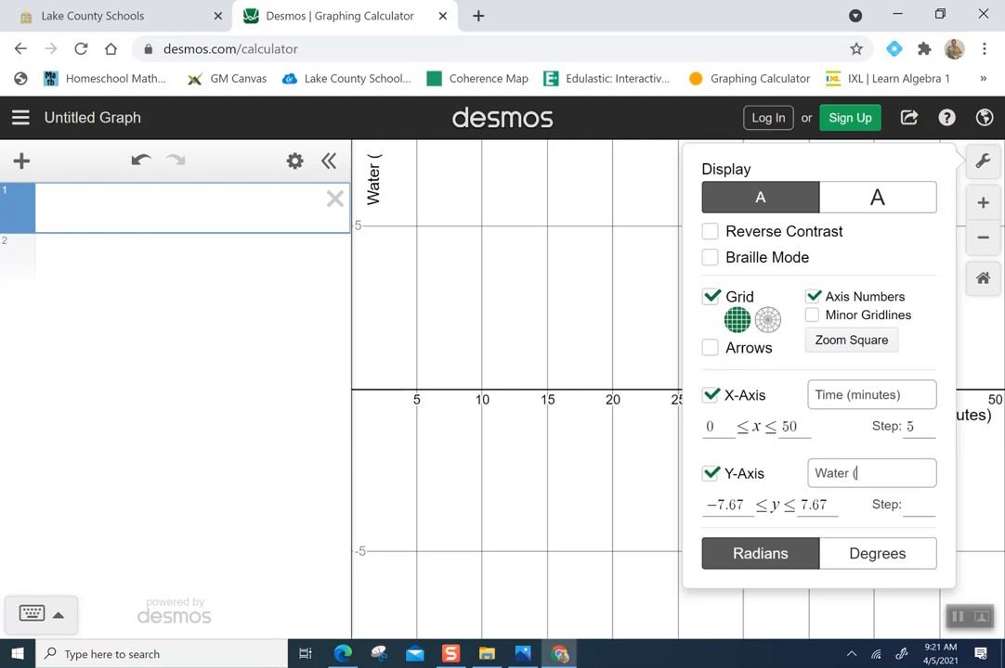
text(quar)
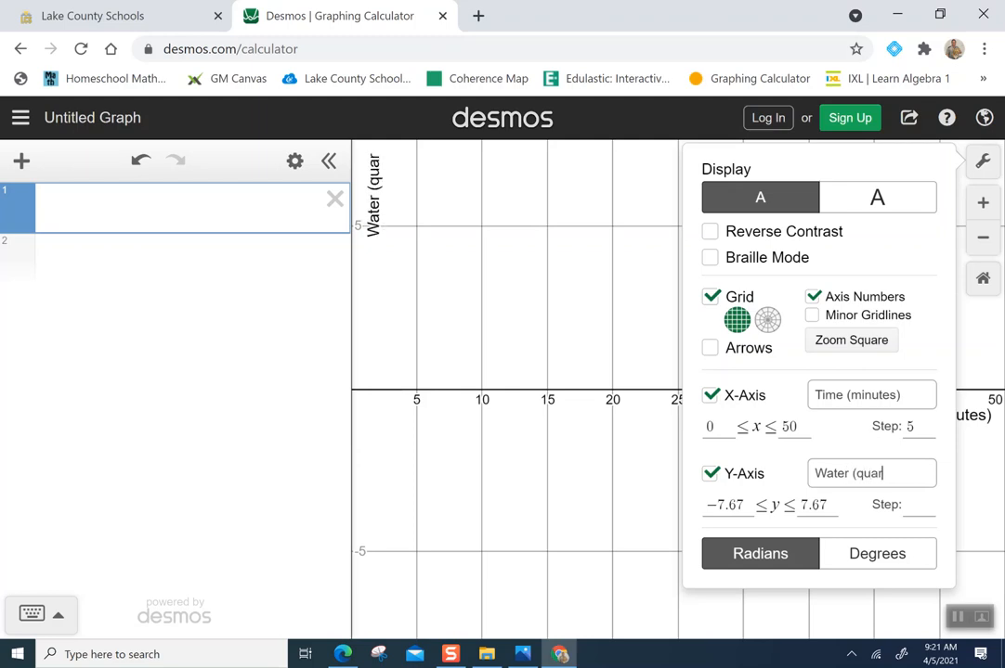
text(ts))
Set the y-axis range from 0 to 135 with a step of 15, and close the graph settings.
key(Tab)
text(0)
key(Tab)
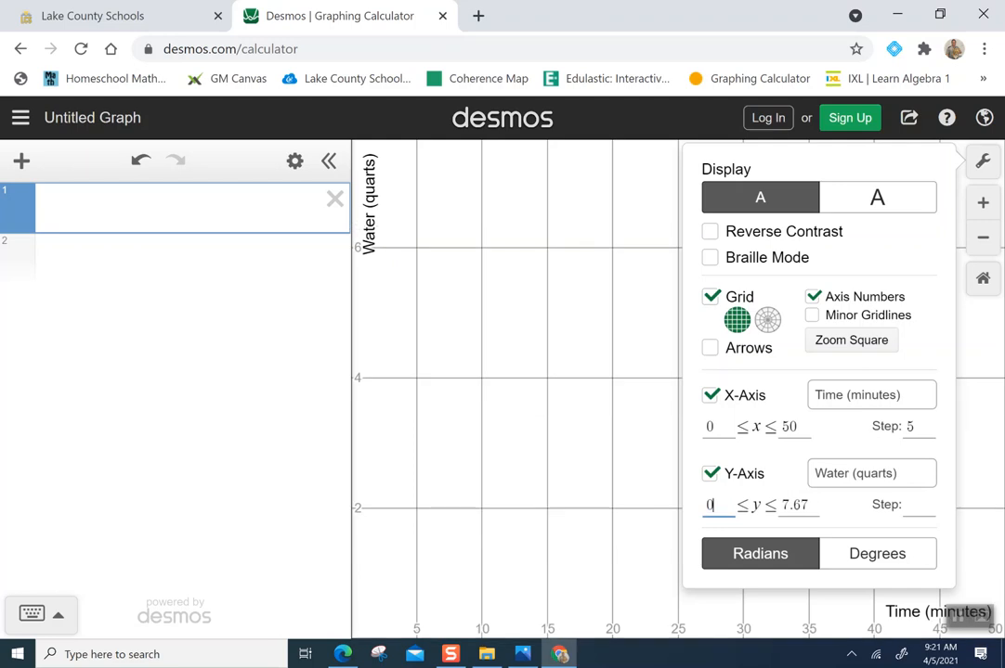
text(135)
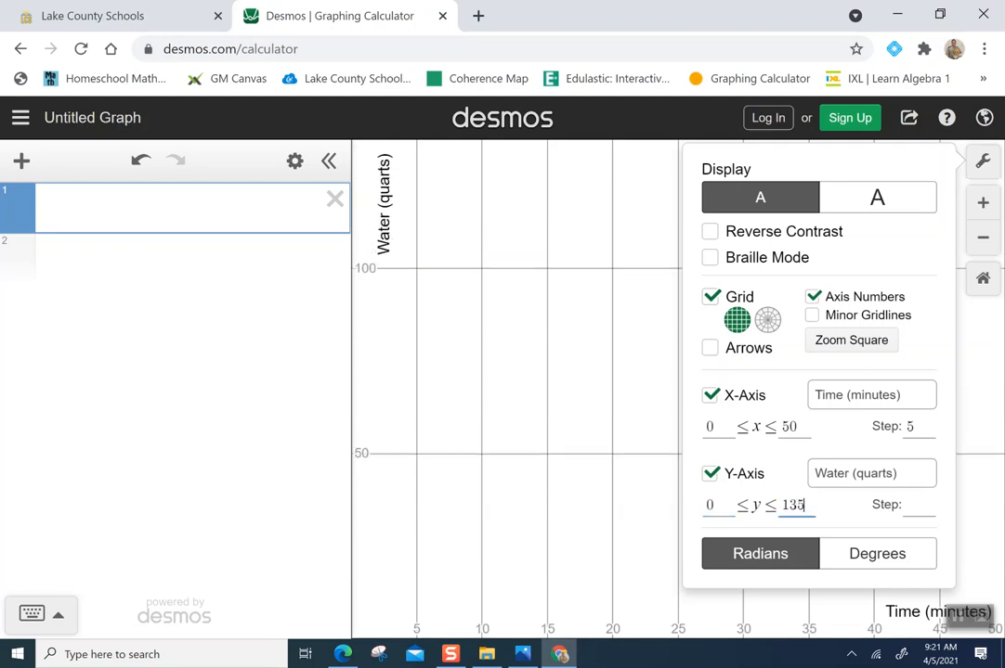
key(Tab)
text(15)
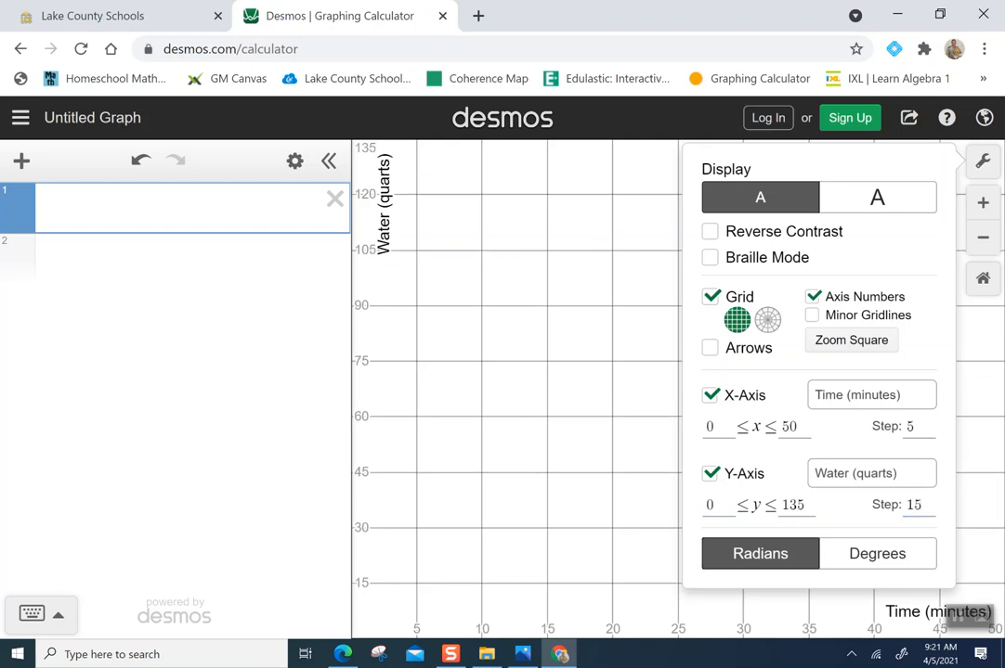
click(982, 165)
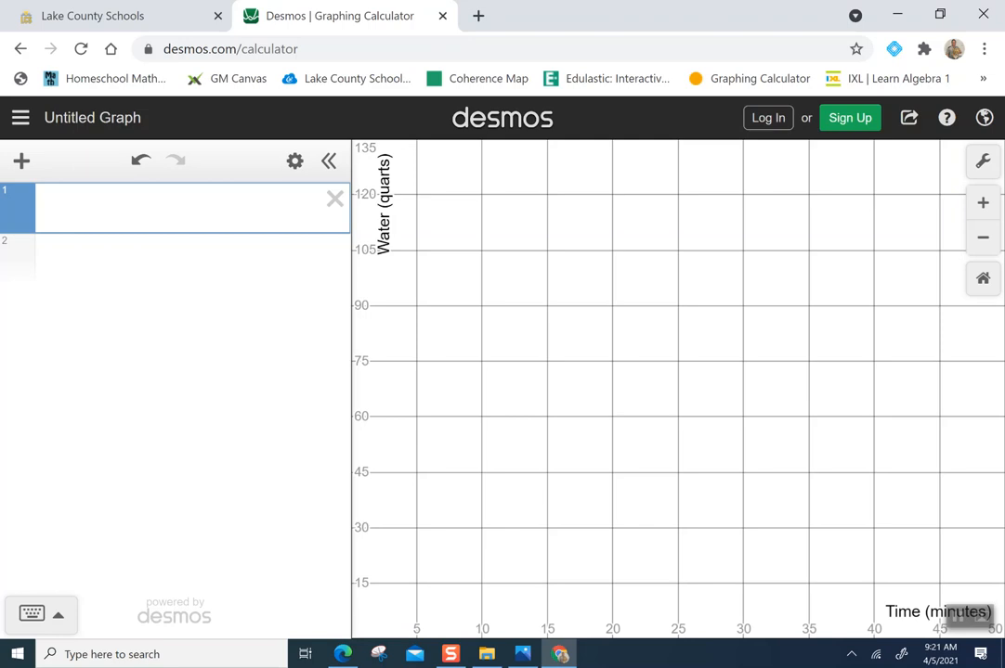
Insert a table and enter the points (0, 0) and (10, 75).
click(25, 167)
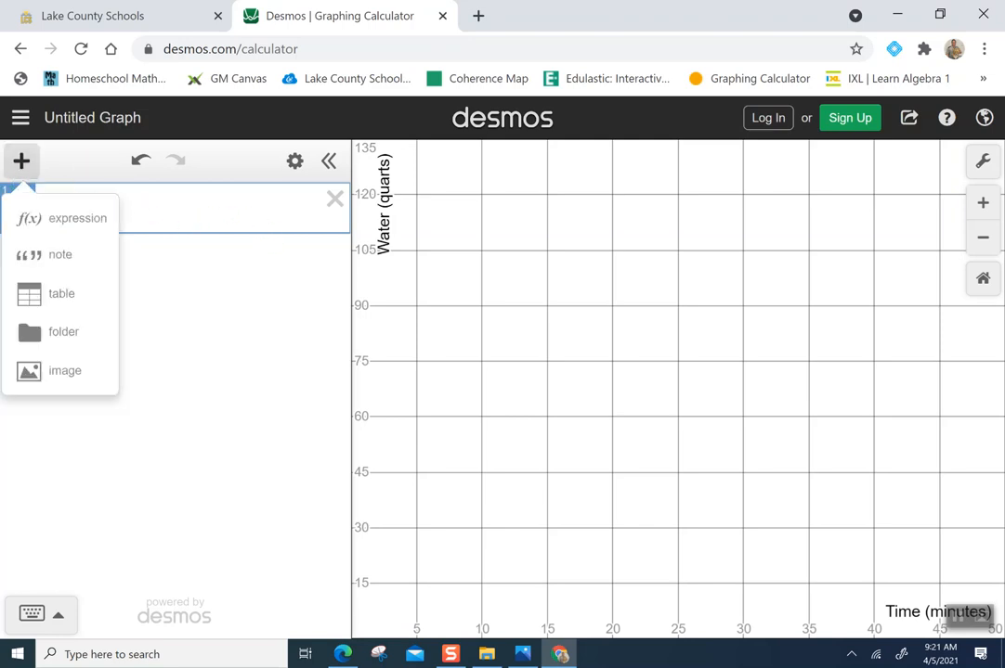
click(54, 293)
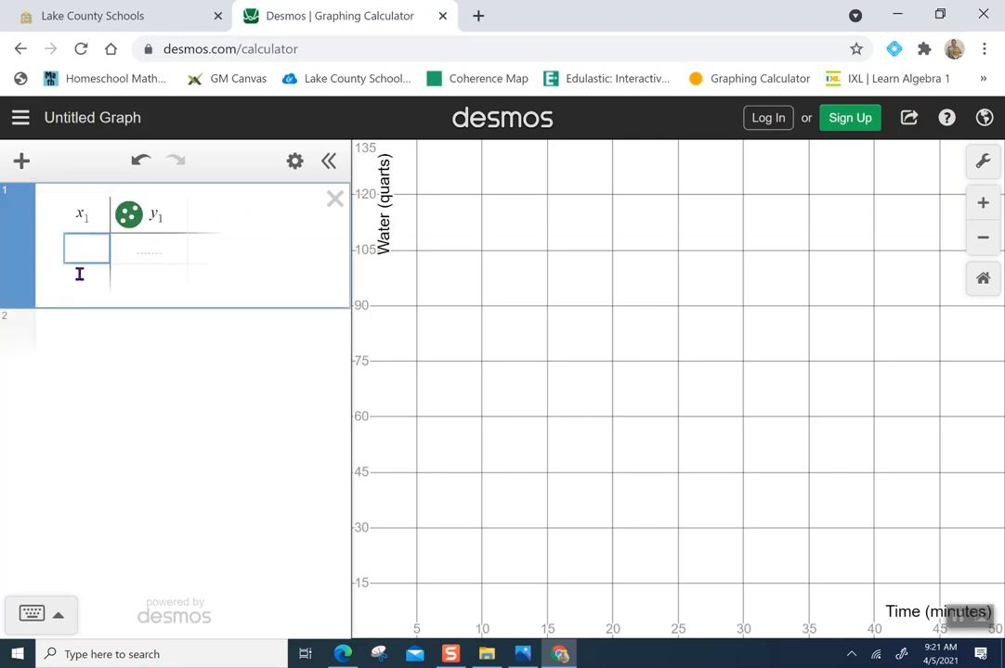
text(0)
key(Tab)
text(0)
key(Tab)
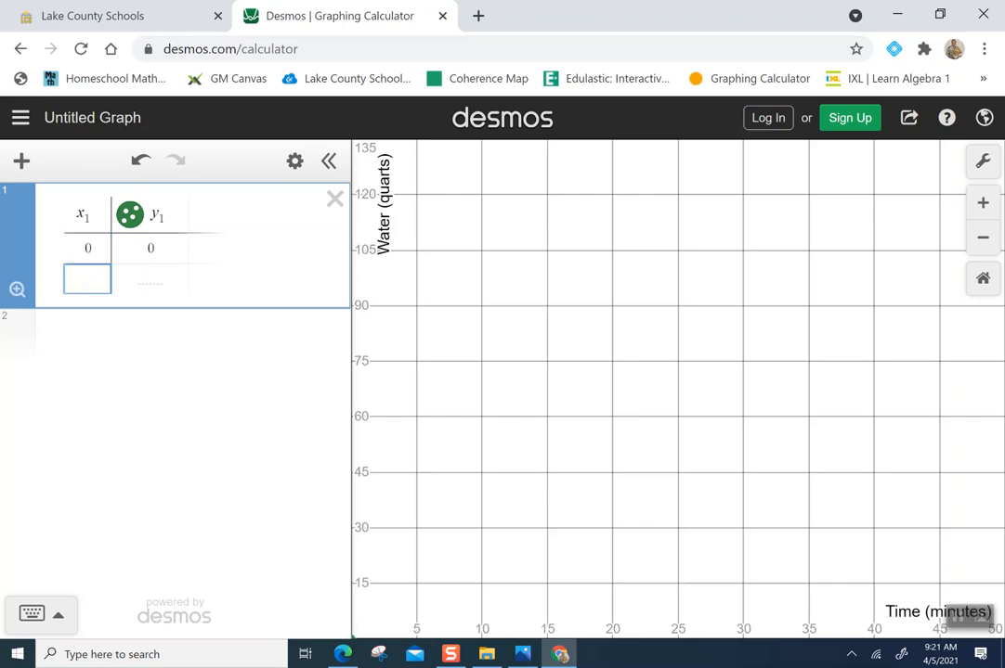
text(10)
key(Tab)
text(75)
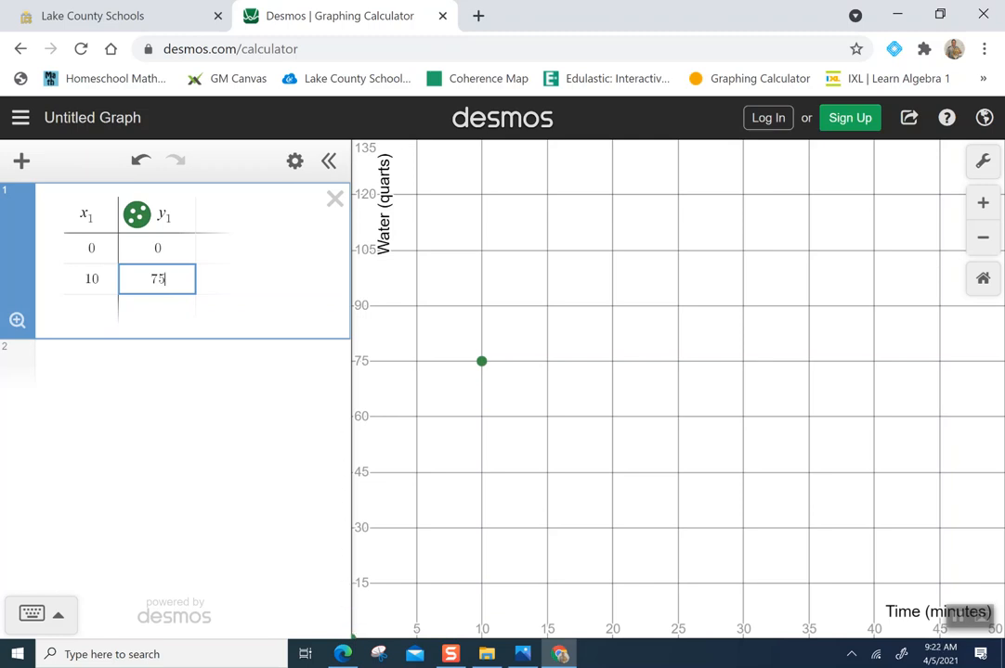
click(137, 219)
right_click(136, 220)
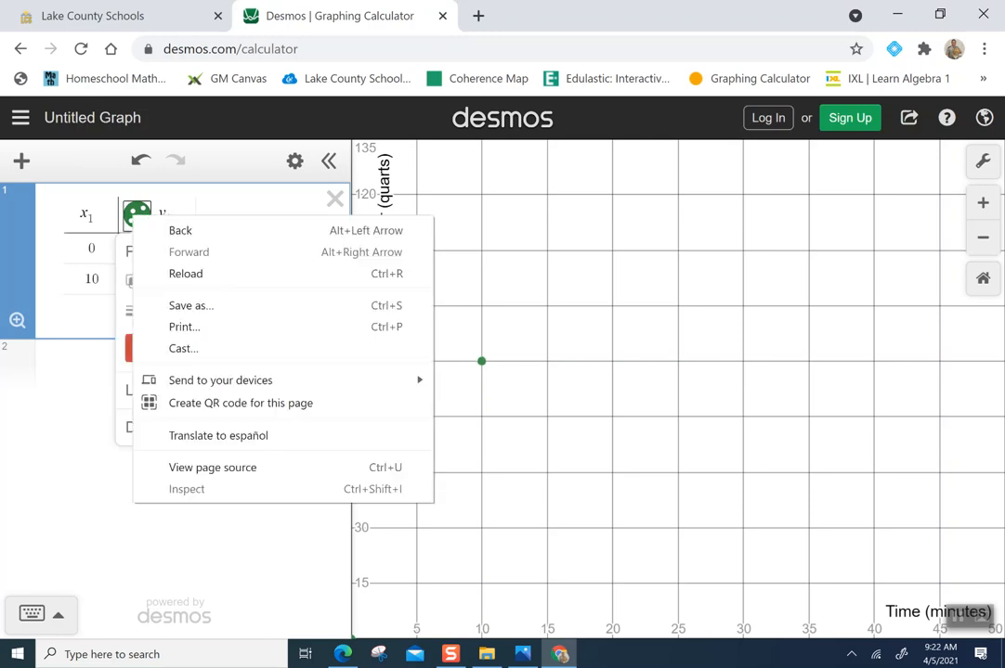
click(130, 221)
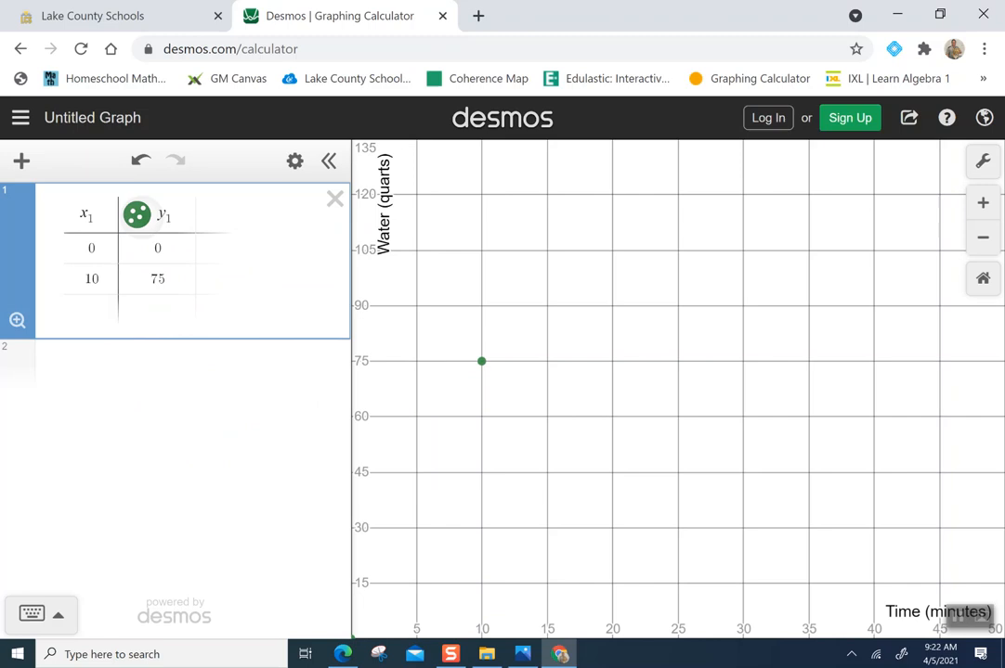
click(136, 215)
click(136, 214)
right_click(141, 223)
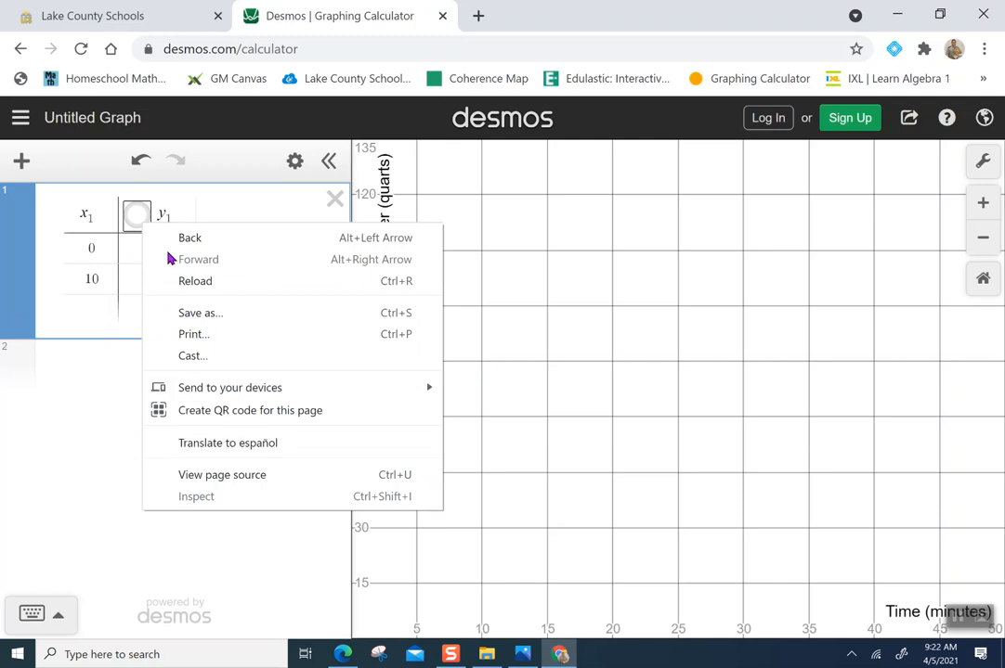
click(136, 215)
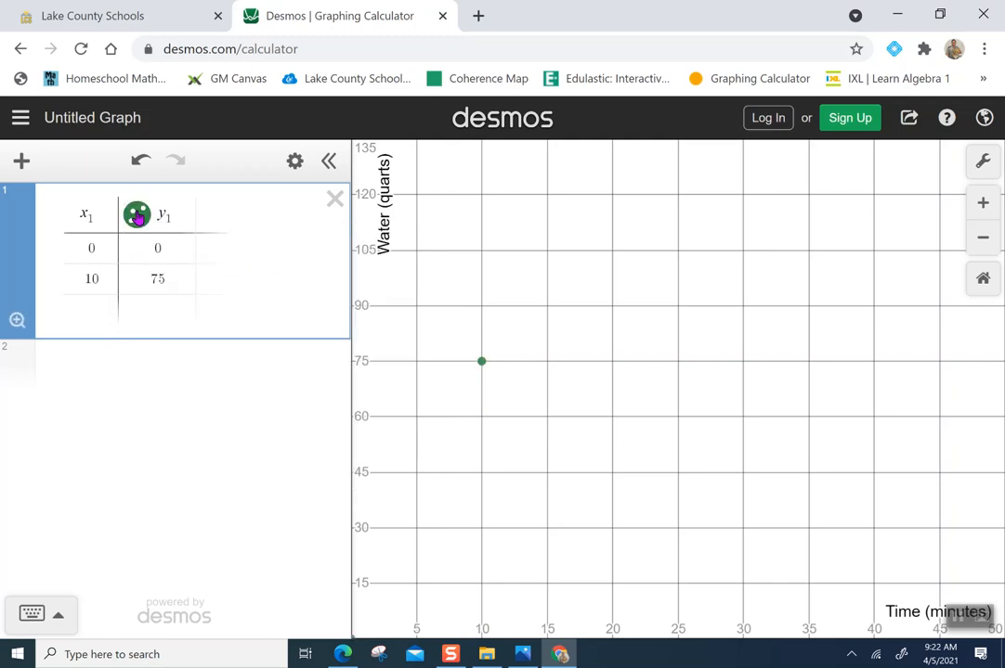
Turn on connecting lines for the points in the first table.
click(136, 215)
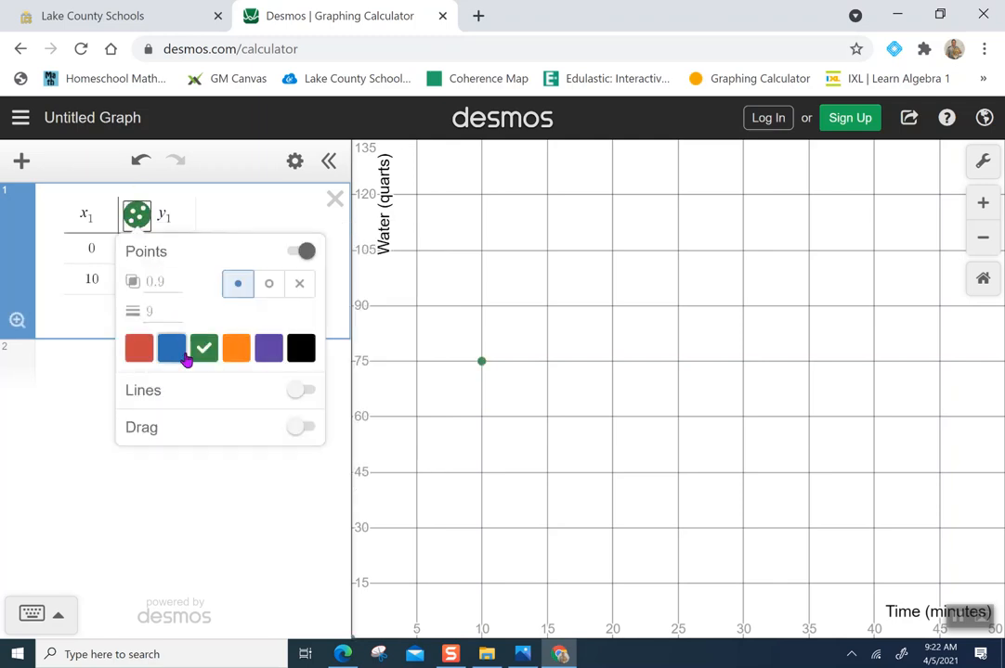
click(307, 394)
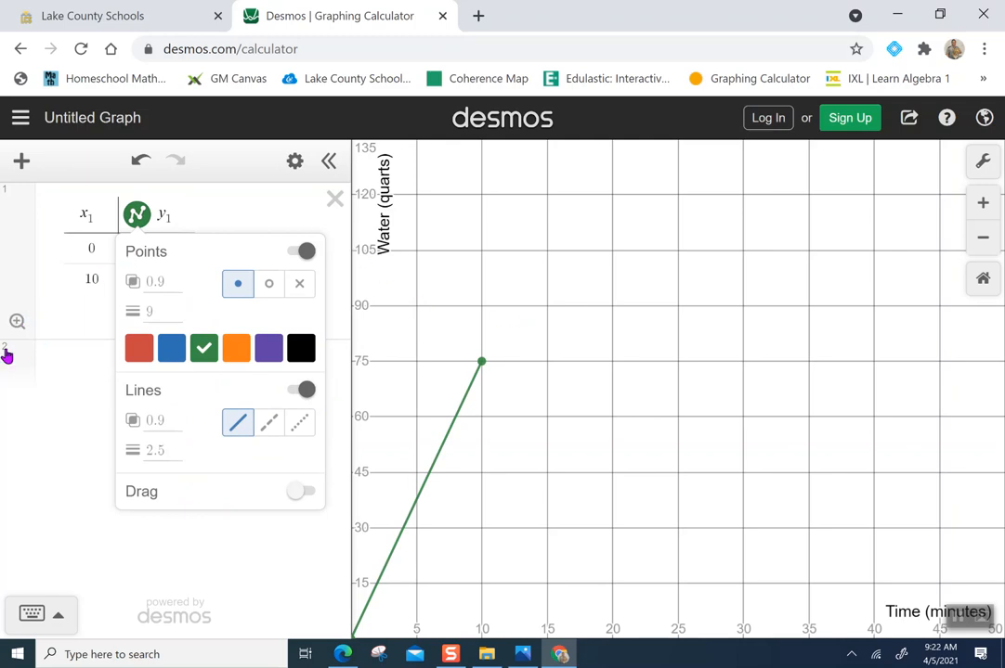
Insert a second table below the first and enter the points (10, 75) and (15, 60).
click(47, 358)
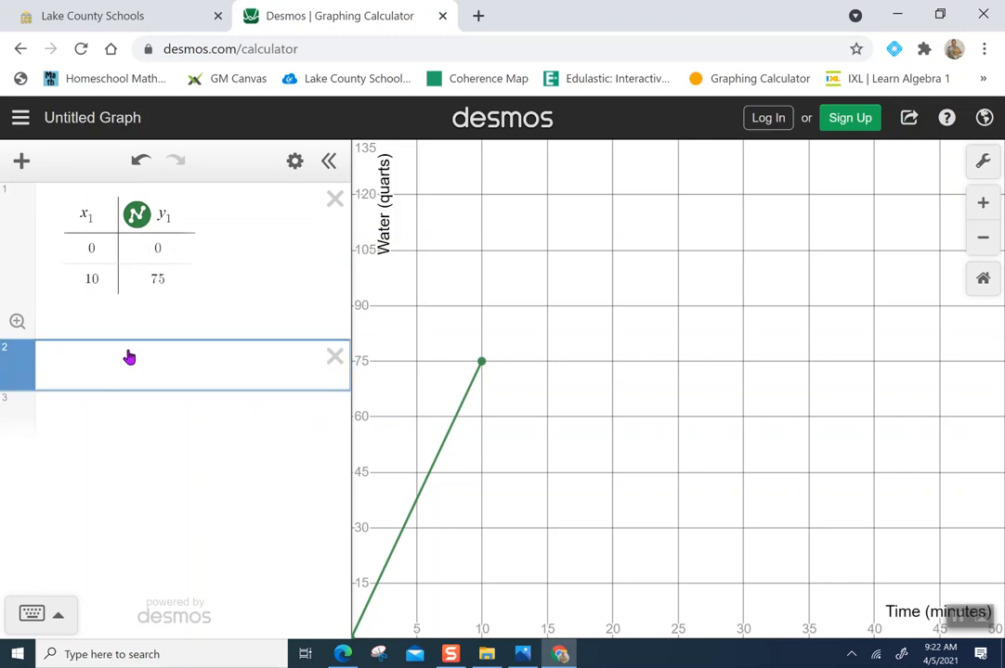
click(21, 160)
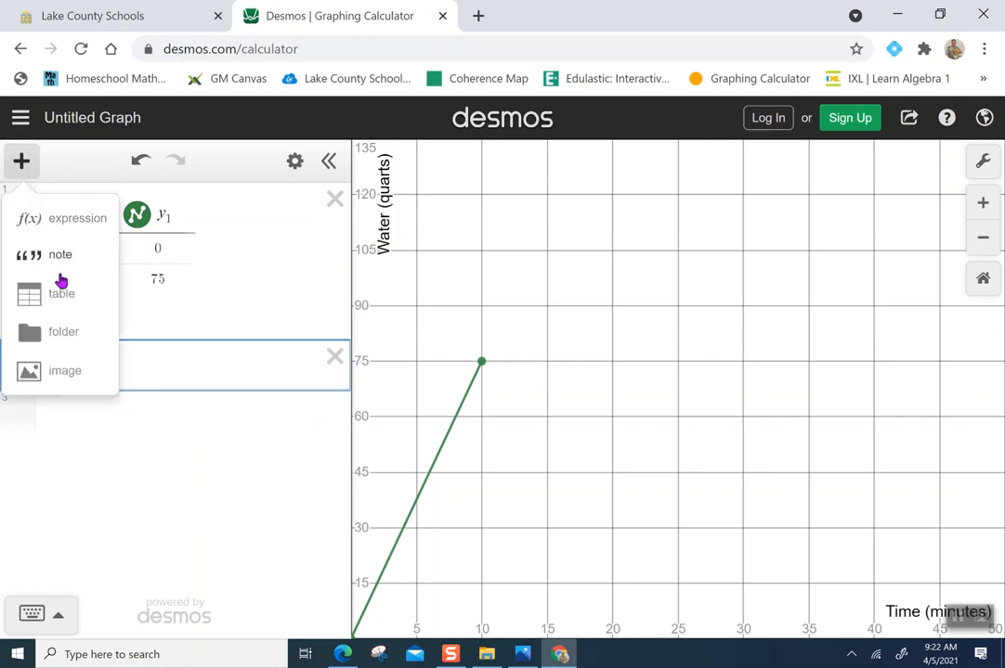
click(58, 293)
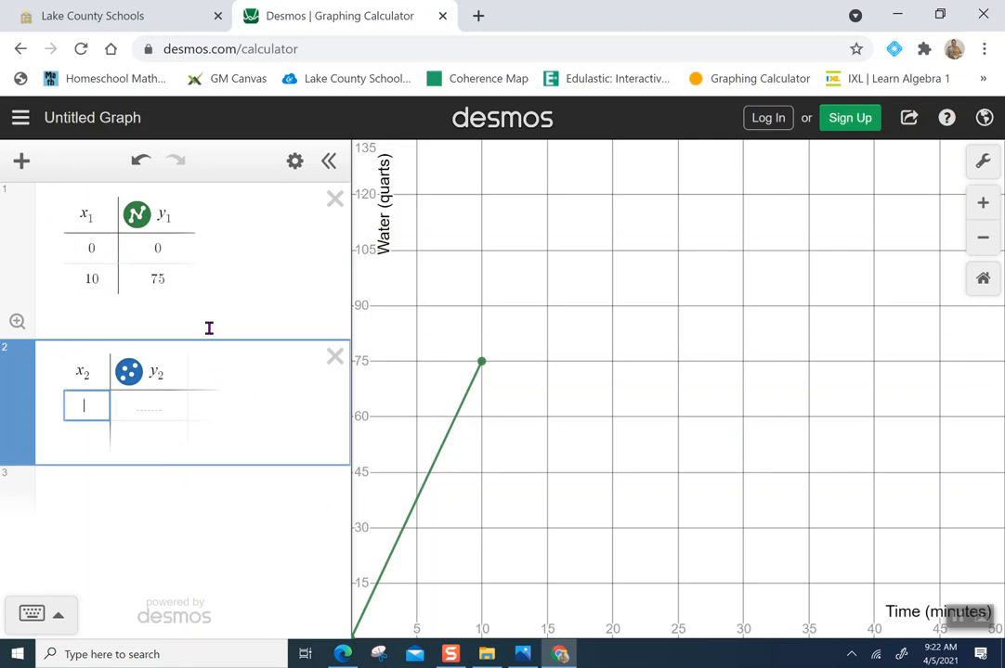
text(10)
key(Tab)
text(75)
key(Return)
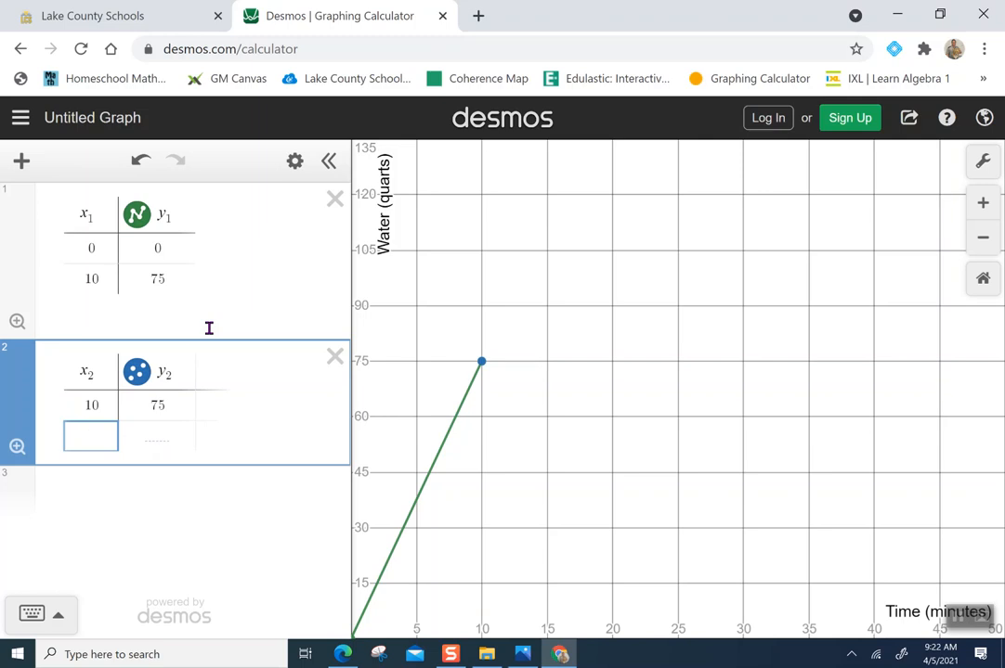
text(15)
text(60)
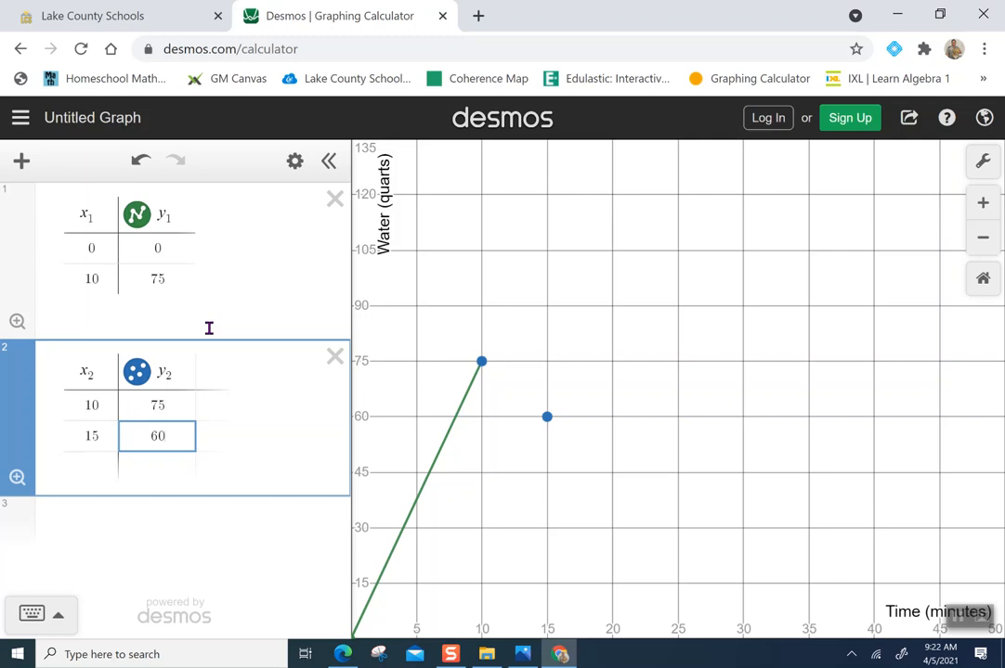
Turn on connecting lines for the points in the second table.
click(90, 372)
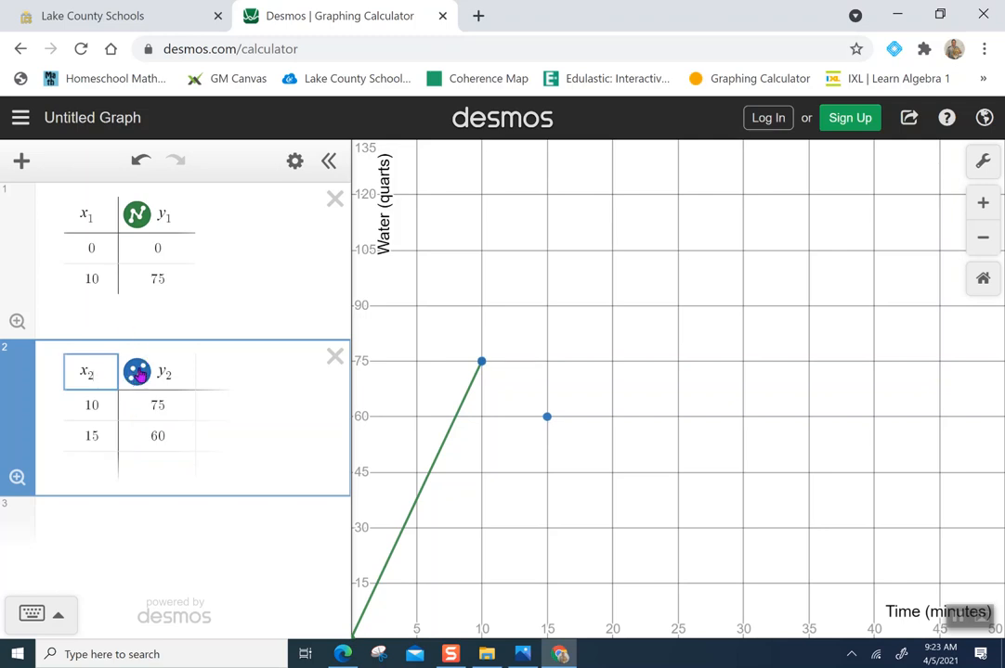
click(137, 373)
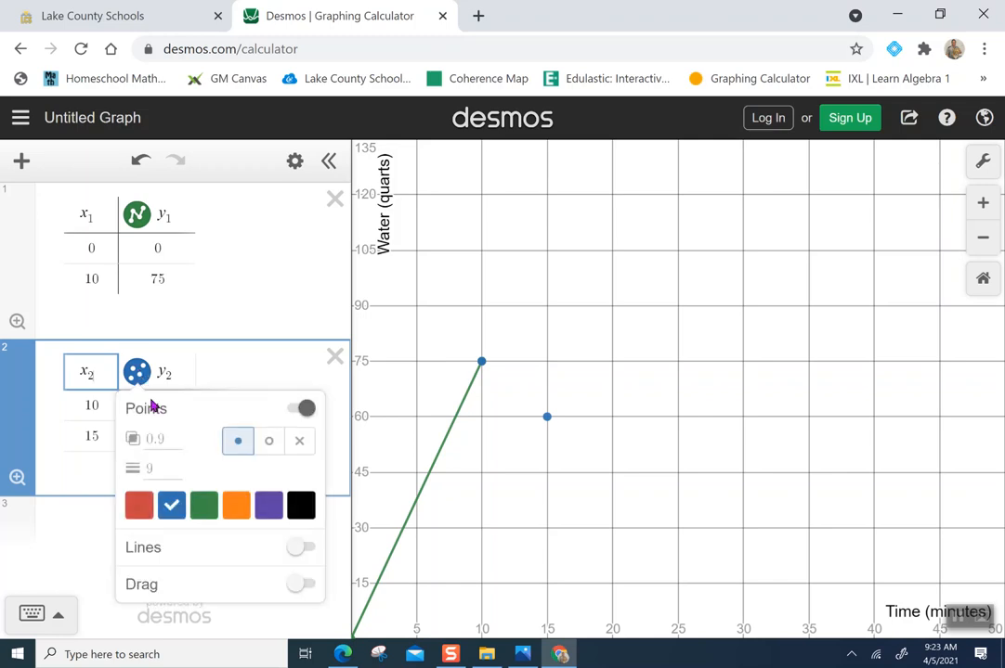
click(307, 551)
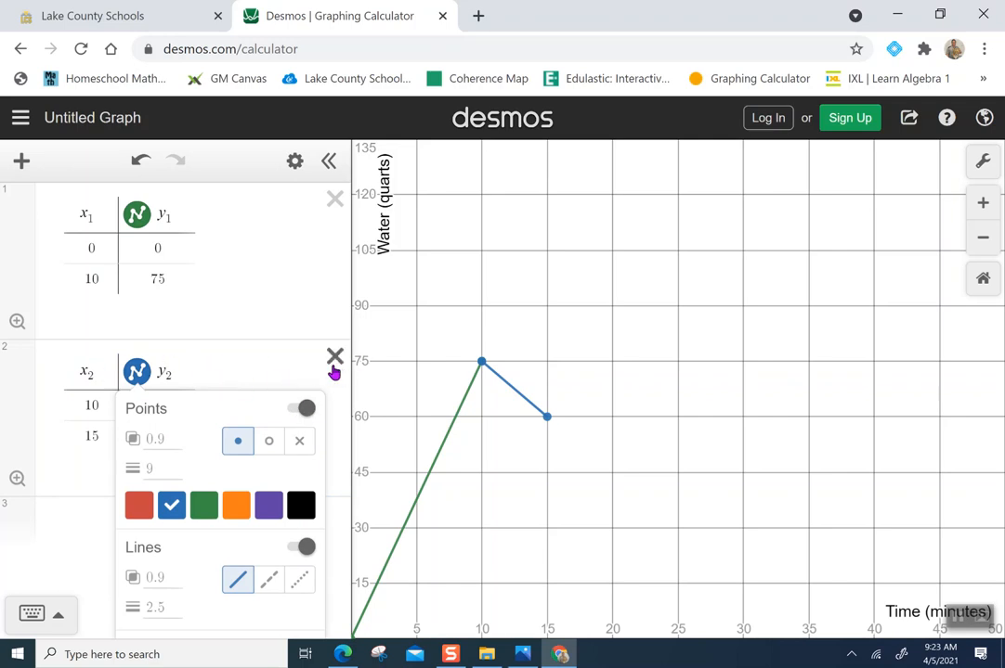
Insert a third table below the second and enter the points (15, 60) and (21, 105).
click(53, 517)
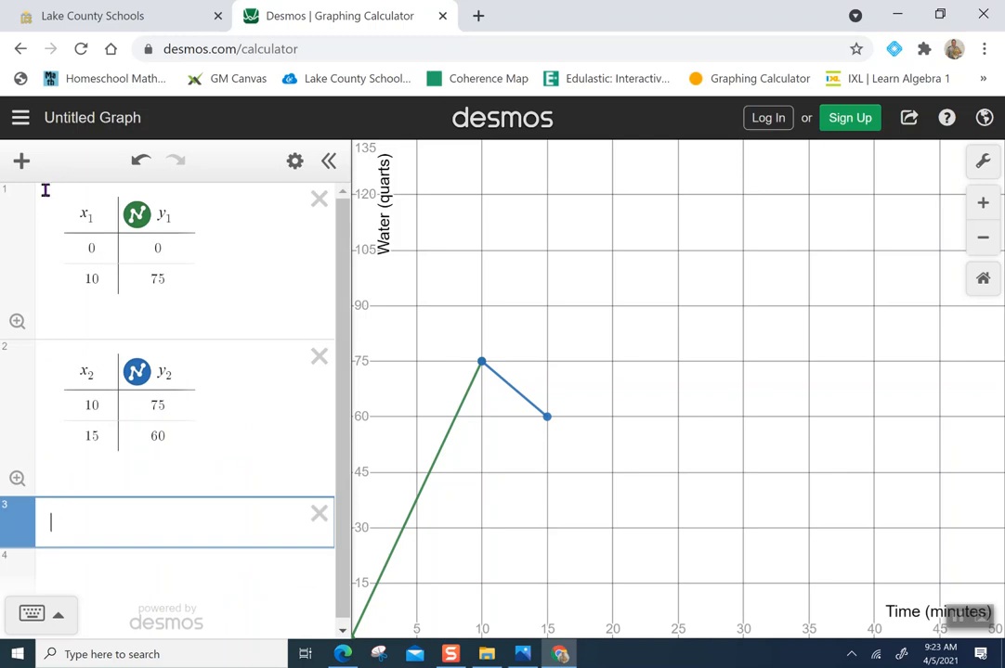
click(21, 163)
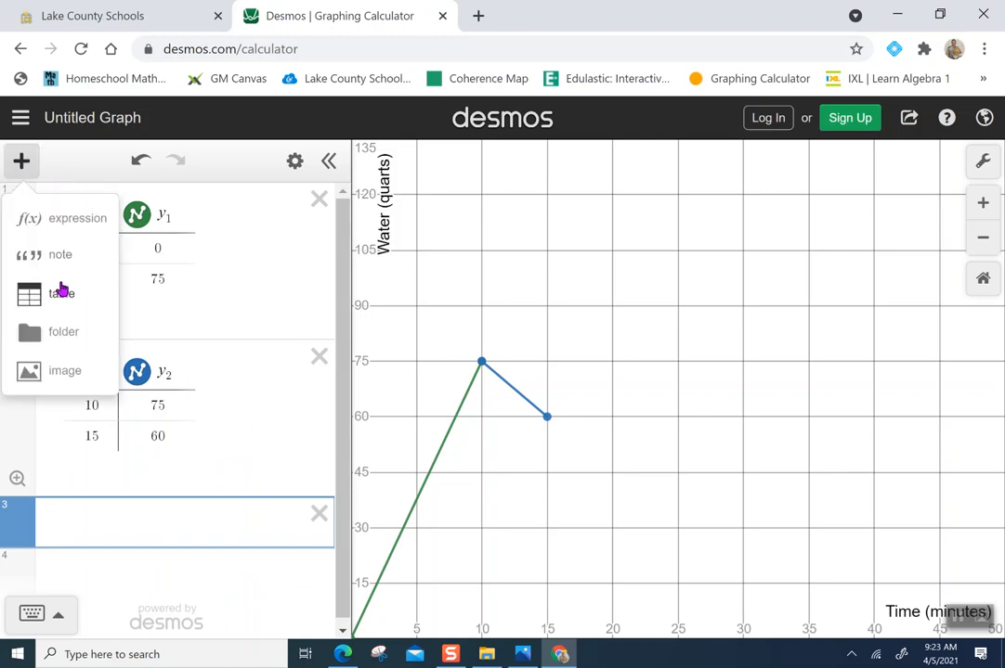
click(60, 290)
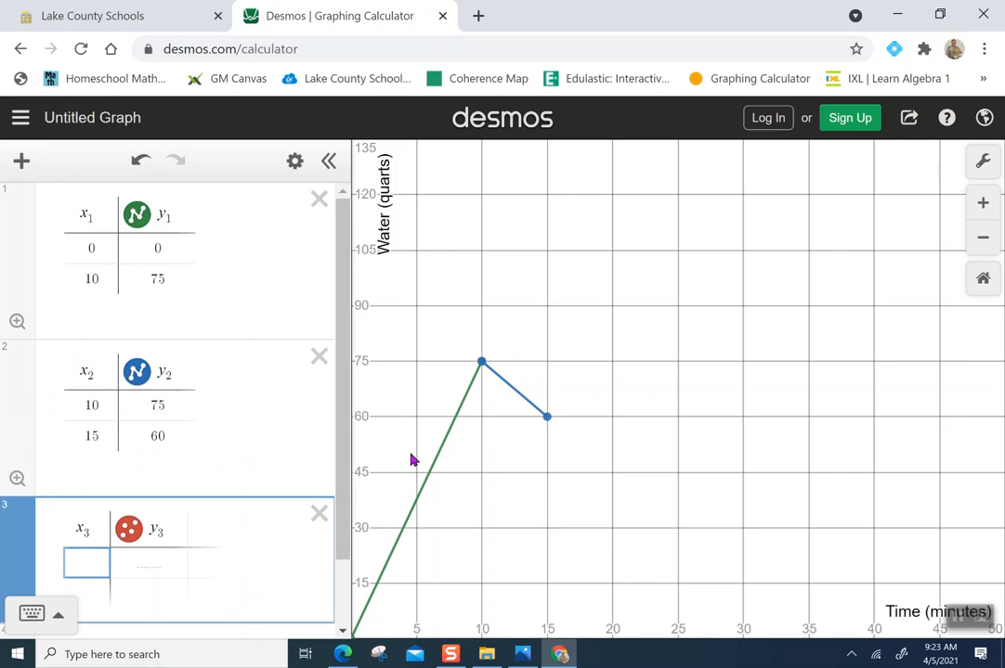
text(15)
key(Tab)
text(60)
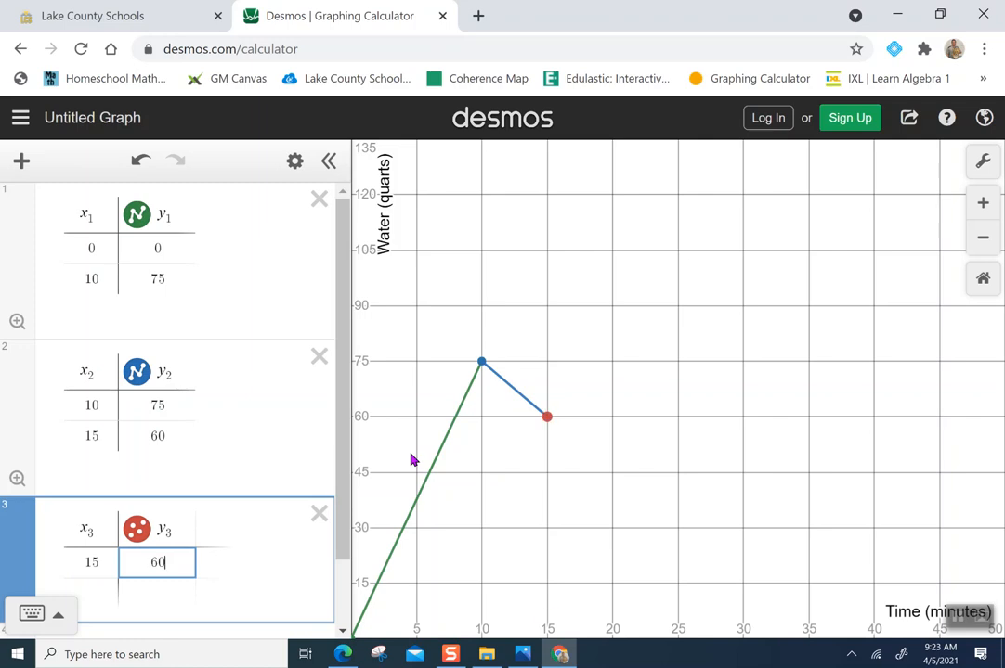
key(Return)
text(21)
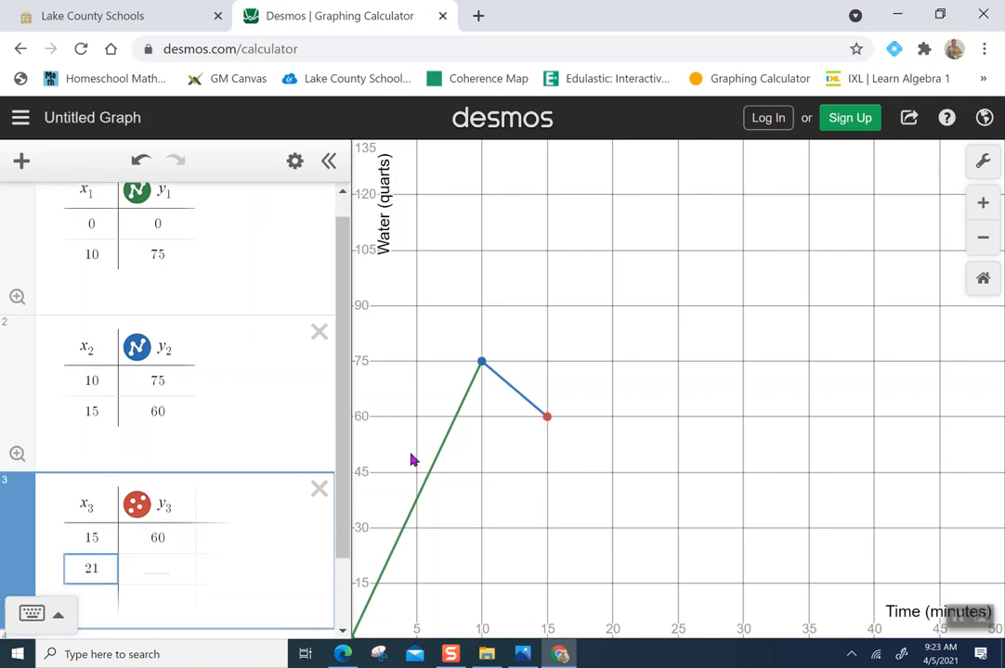
key(Tab)
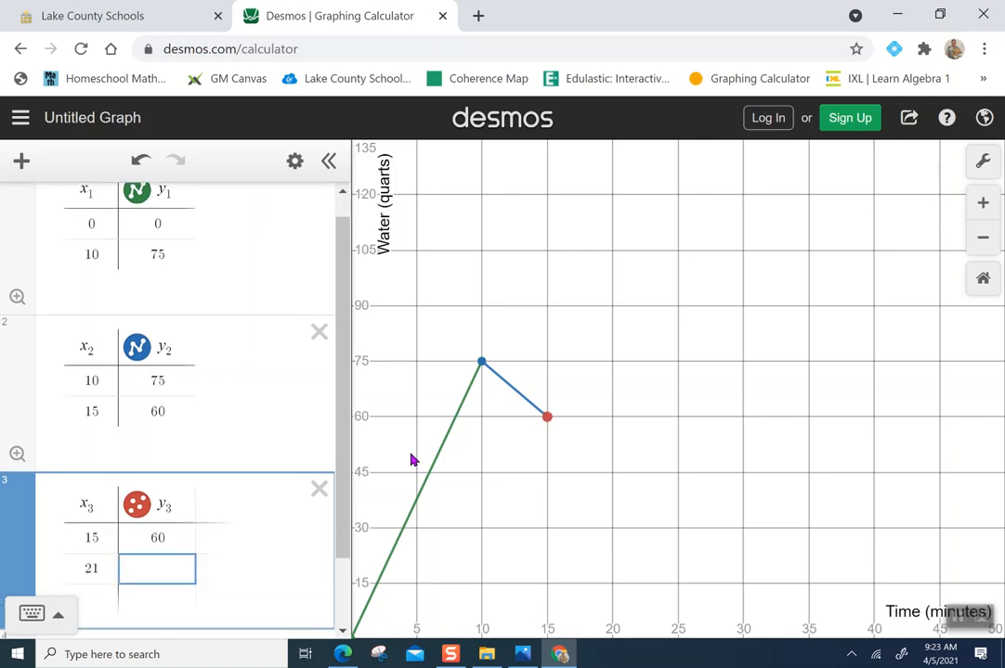
text(105)
key(Return)
key(Up)
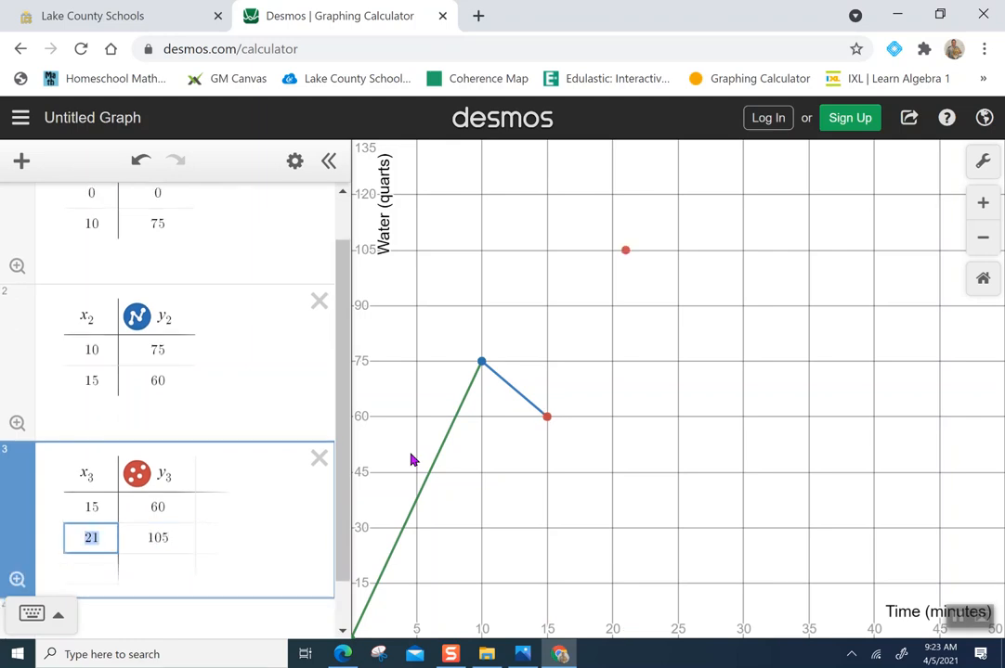
Turn on connecting lines for the points in the third table.
click(139, 482)
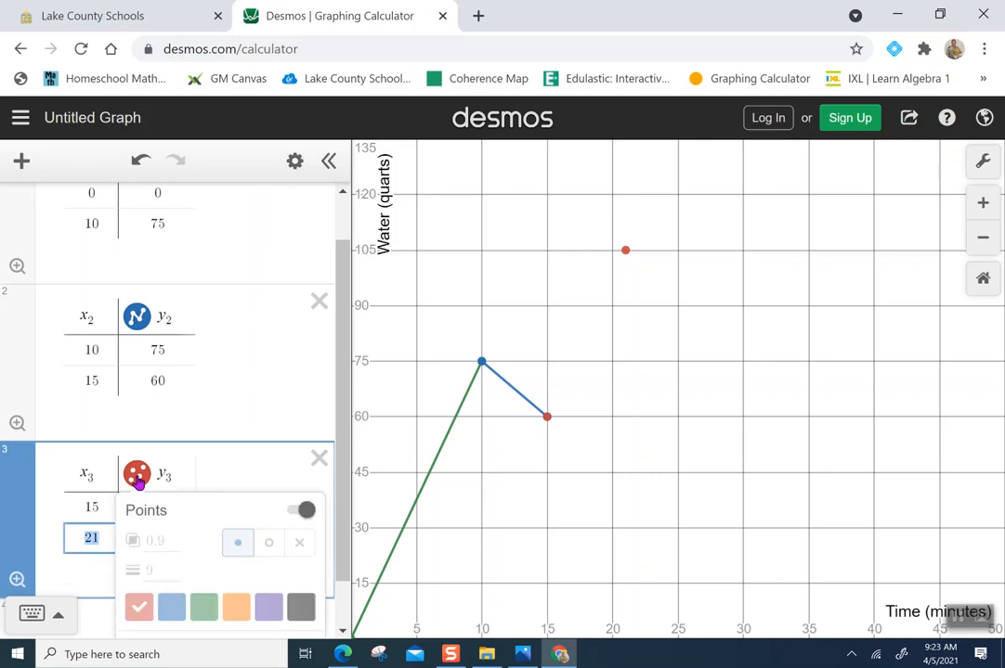
click(343, 518)
drag(342, 518, 336, 575)
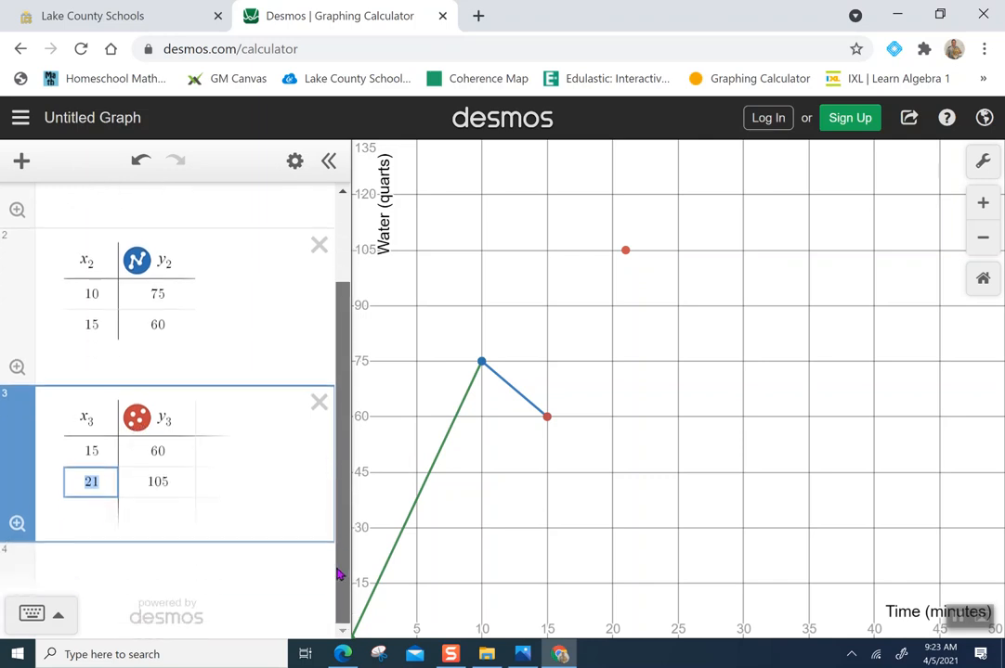
click(136, 423)
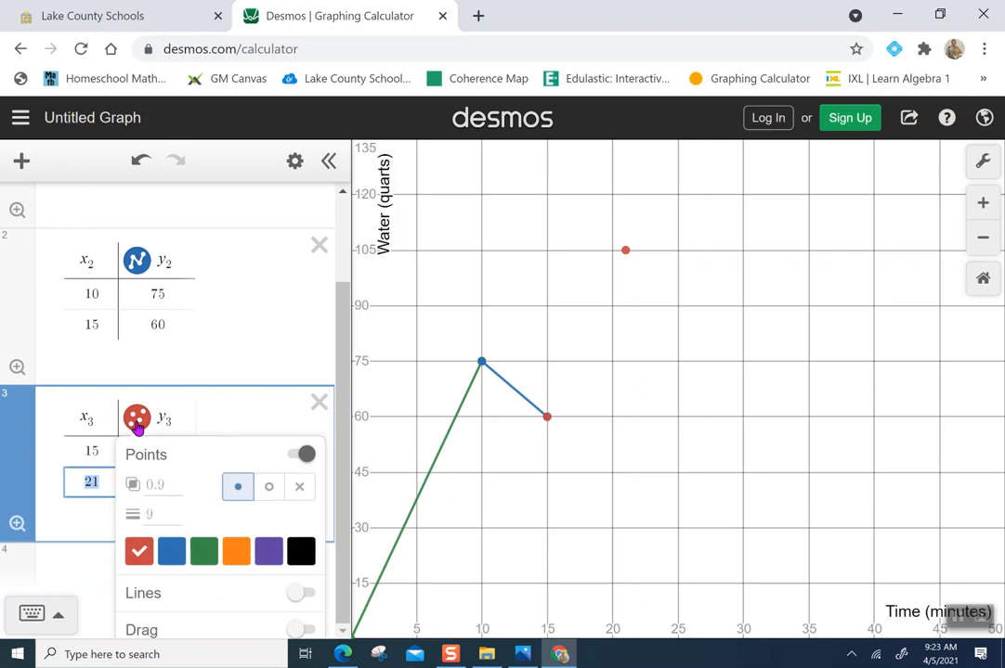
click(303, 589)
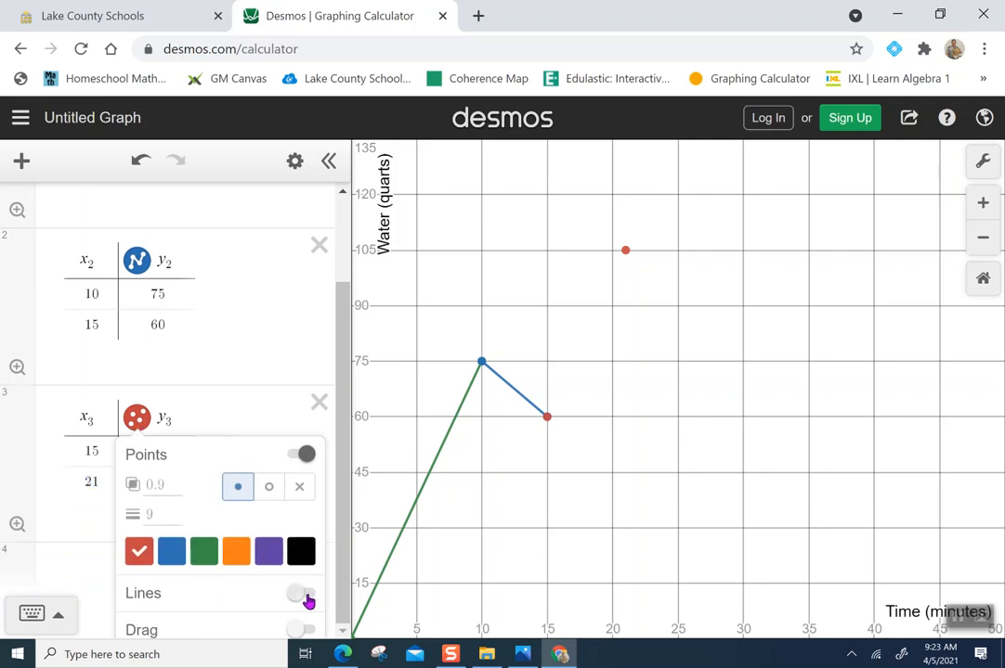
click(304, 593)
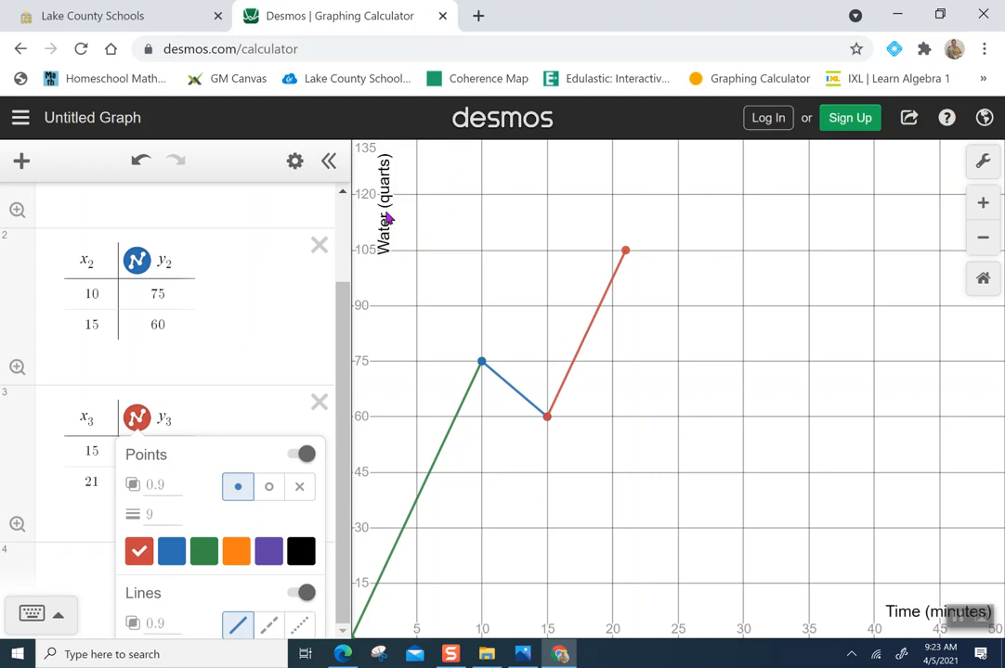
click(340, 410)
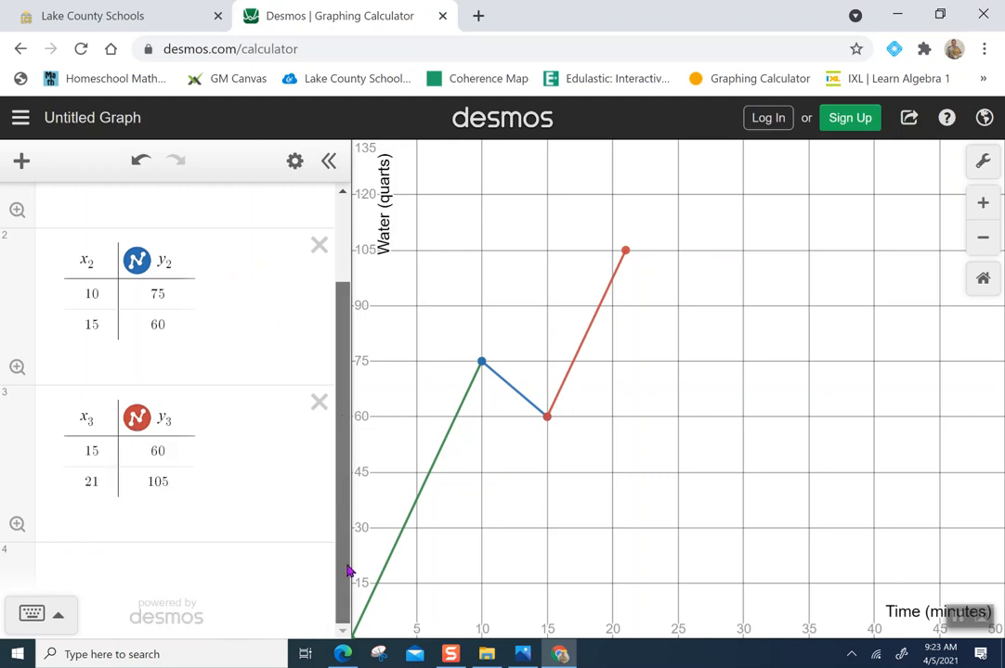
Insert a fourth table below the third and enter the points (21, 105) and (36, 105).
click(69, 552)
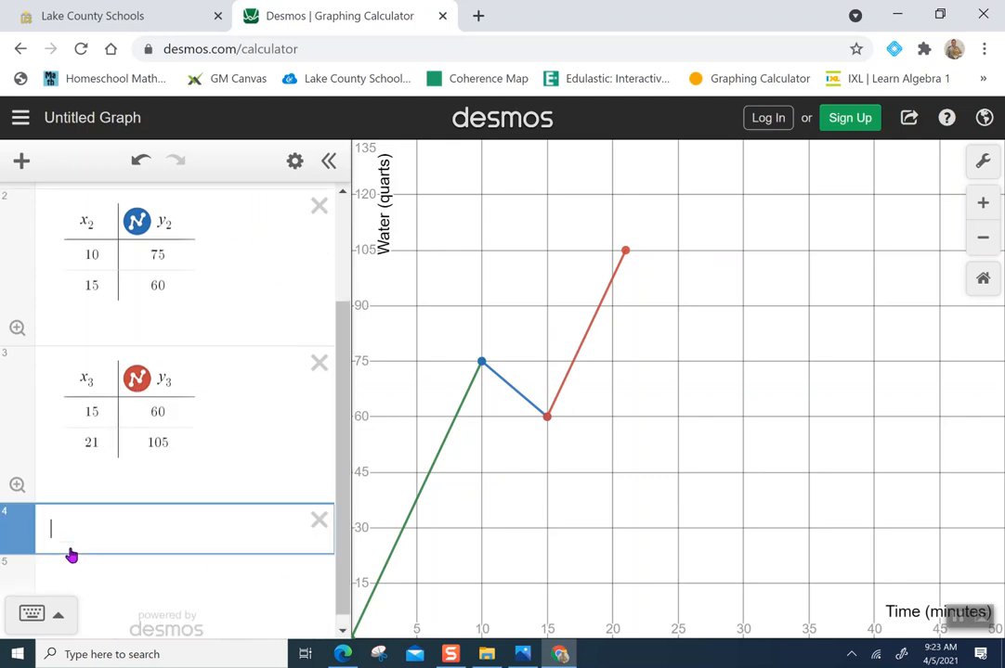
click(19, 169)
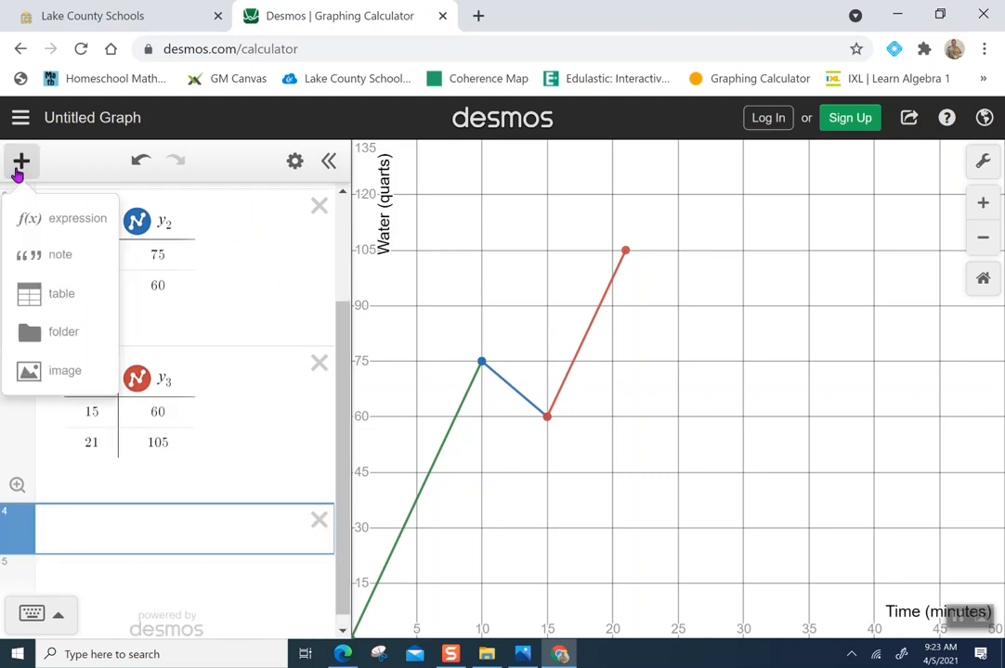
click(61, 295)
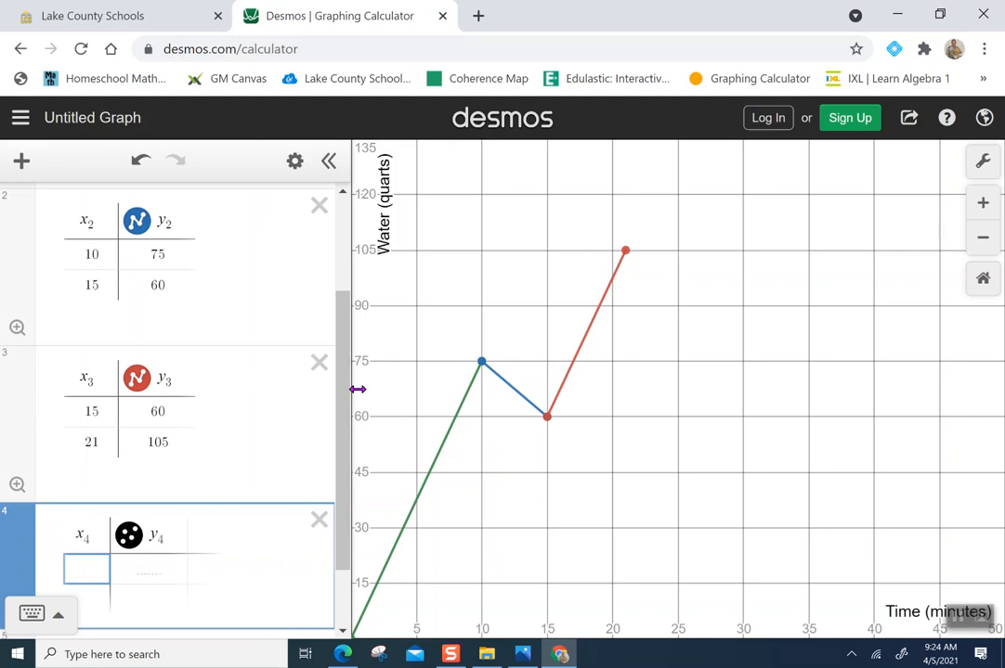
text(21)
key(Tab)
text(105)
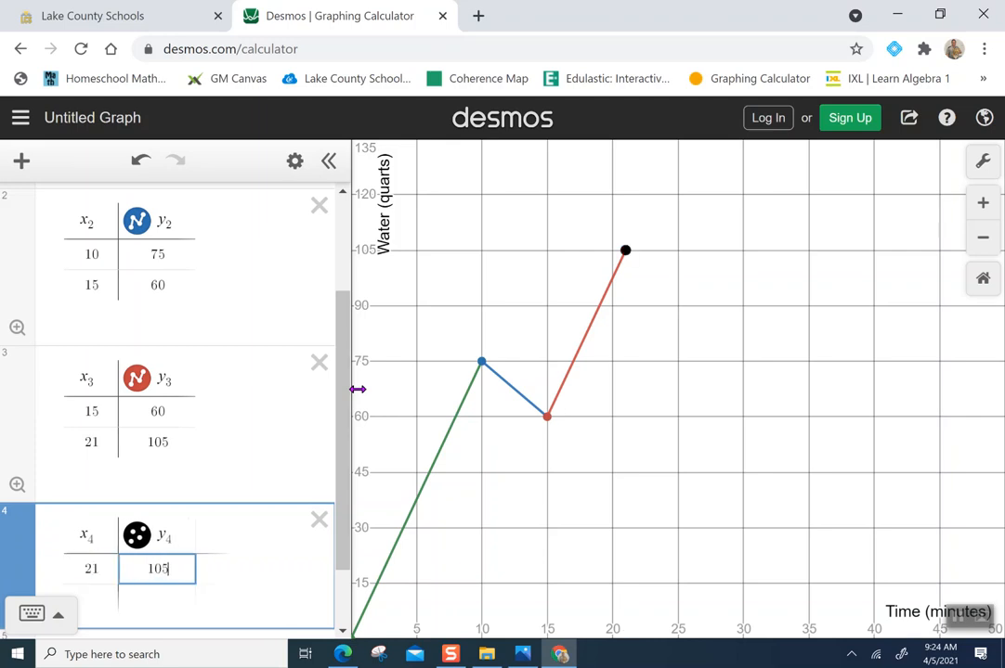
key(Return)
text(36)
key(Tab)
text(105)
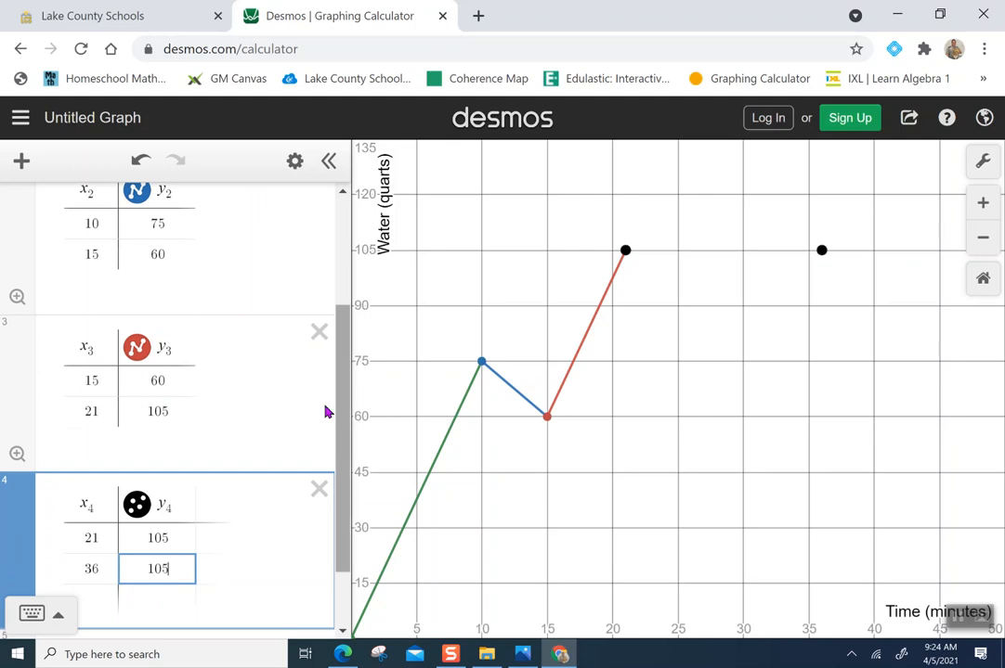
Turn on connecting lines for the points in the fourth table.
click(136, 511)
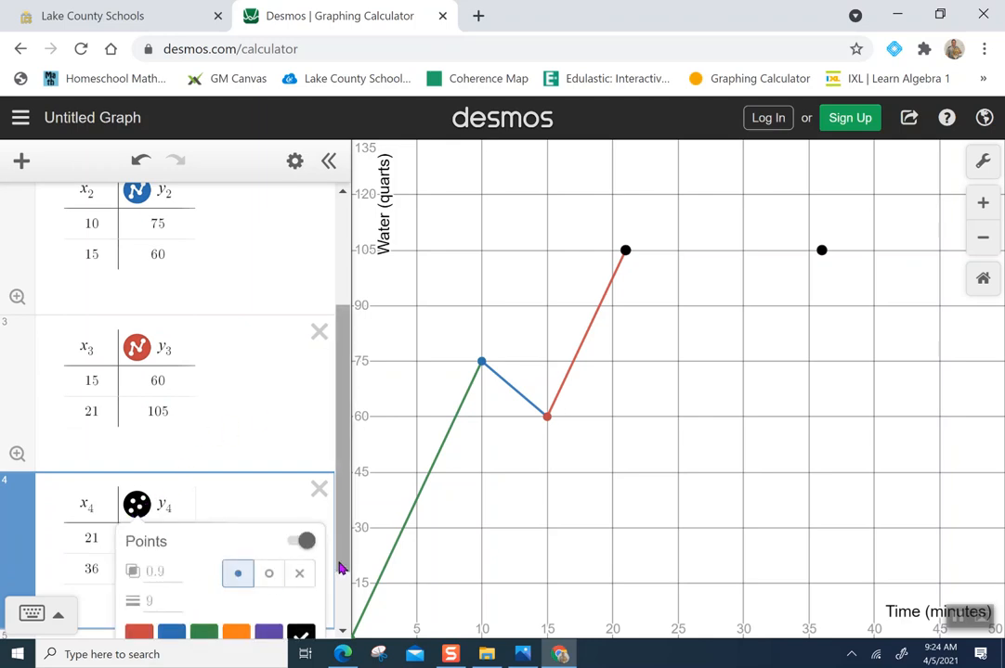
scroll(310, 611, down, 2)
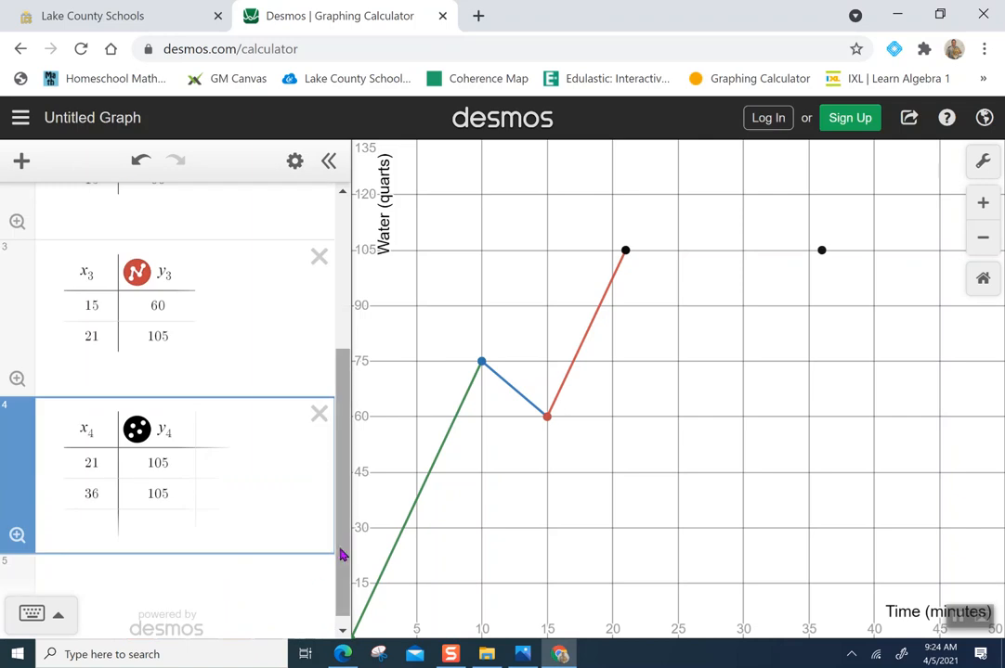
scroll(343, 595, down, 1)
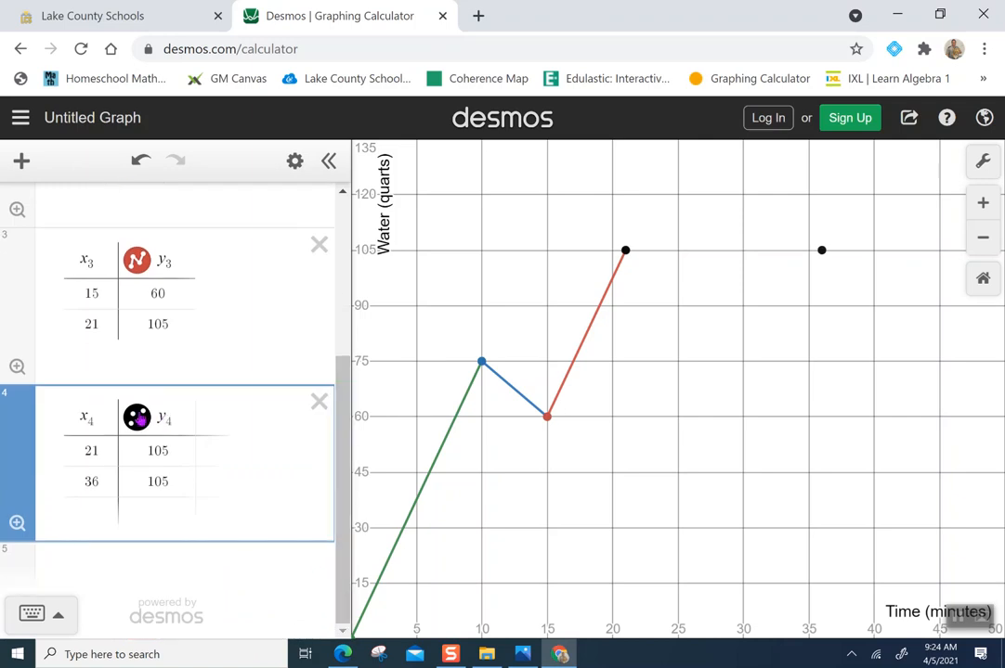
click(148, 426)
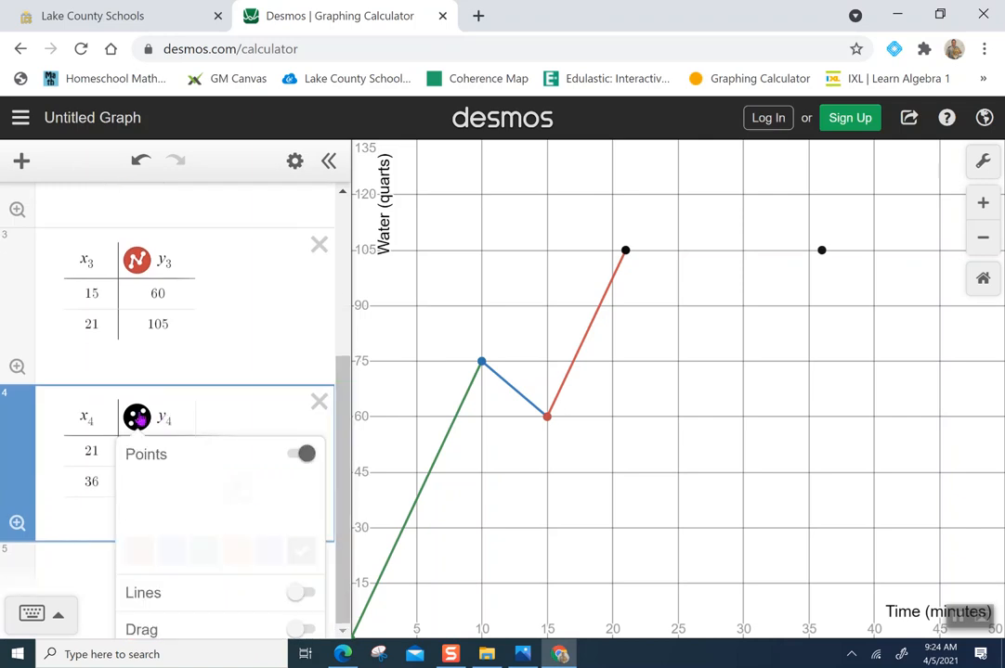
click(299, 593)
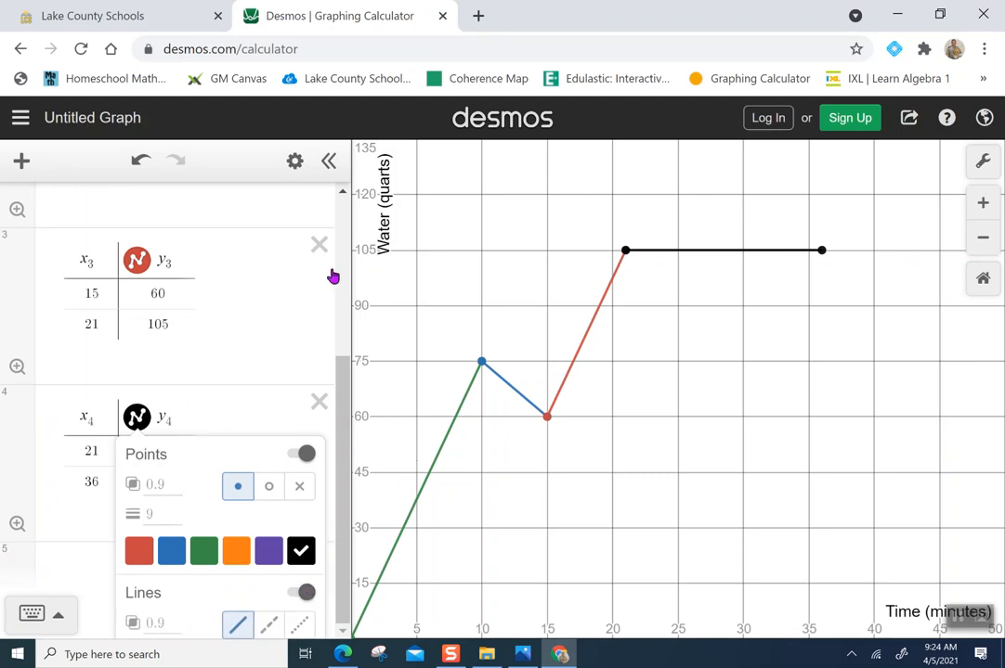
click(340, 421)
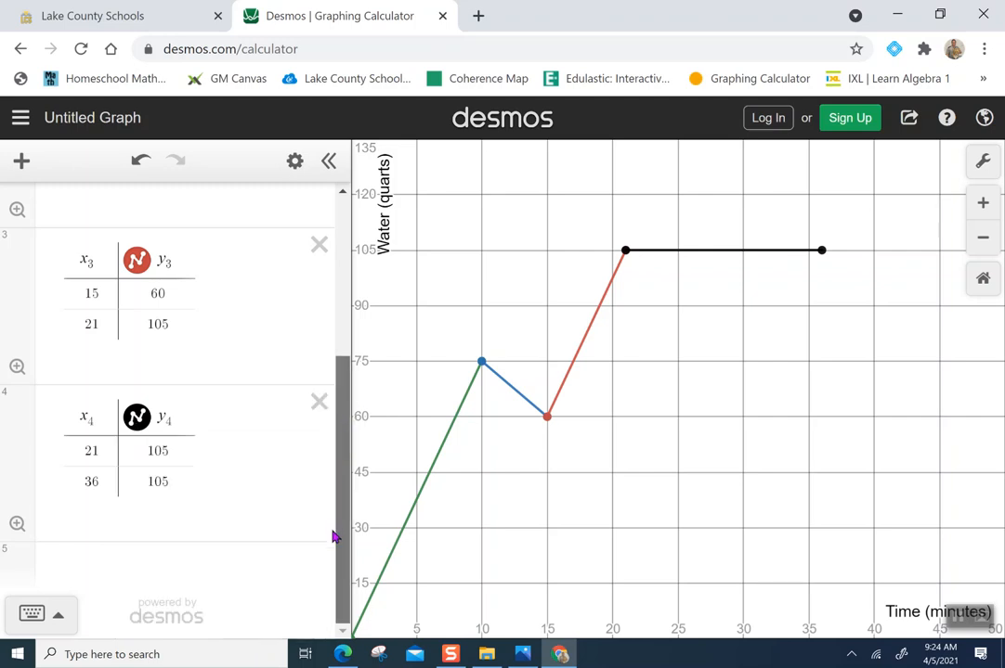
Insert a fifth table below the fourth and enter the points (36, 105) and (47, 0).
click(96, 562)
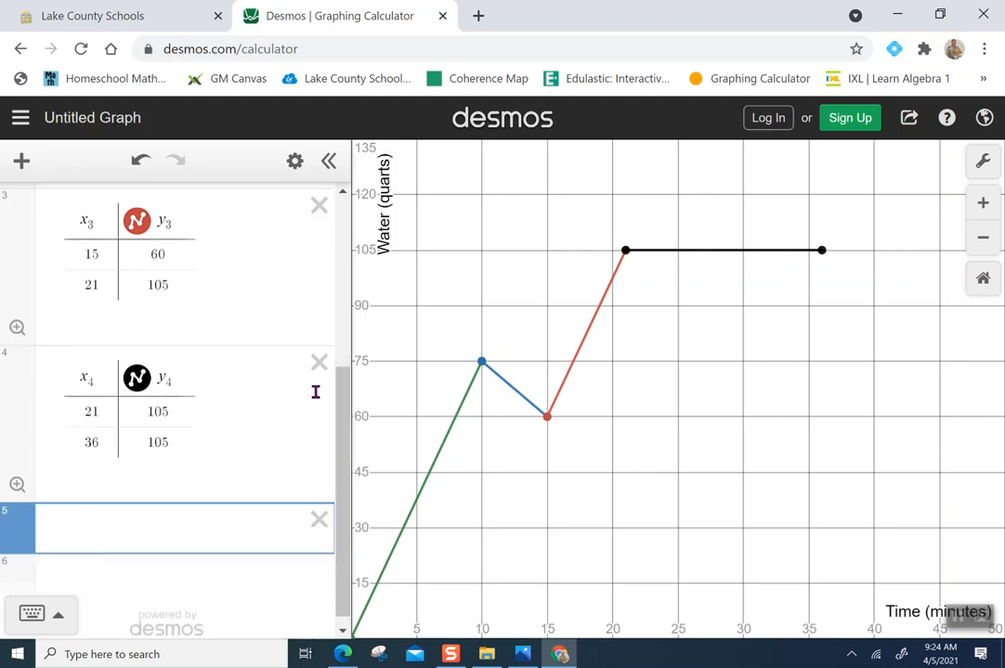
click(23, 162)
click(47, 293)
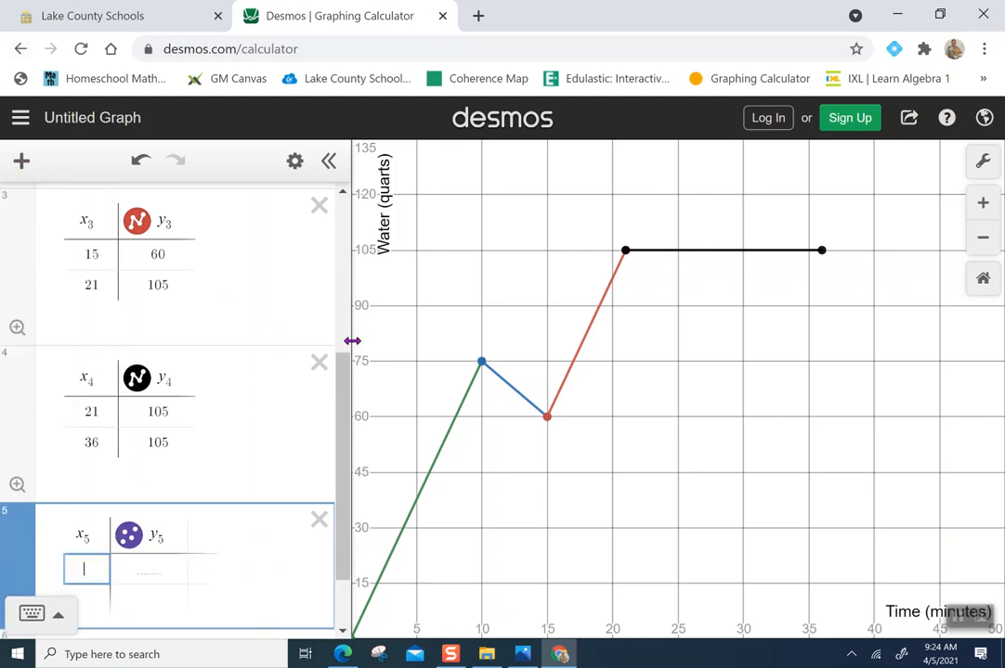
text(36)
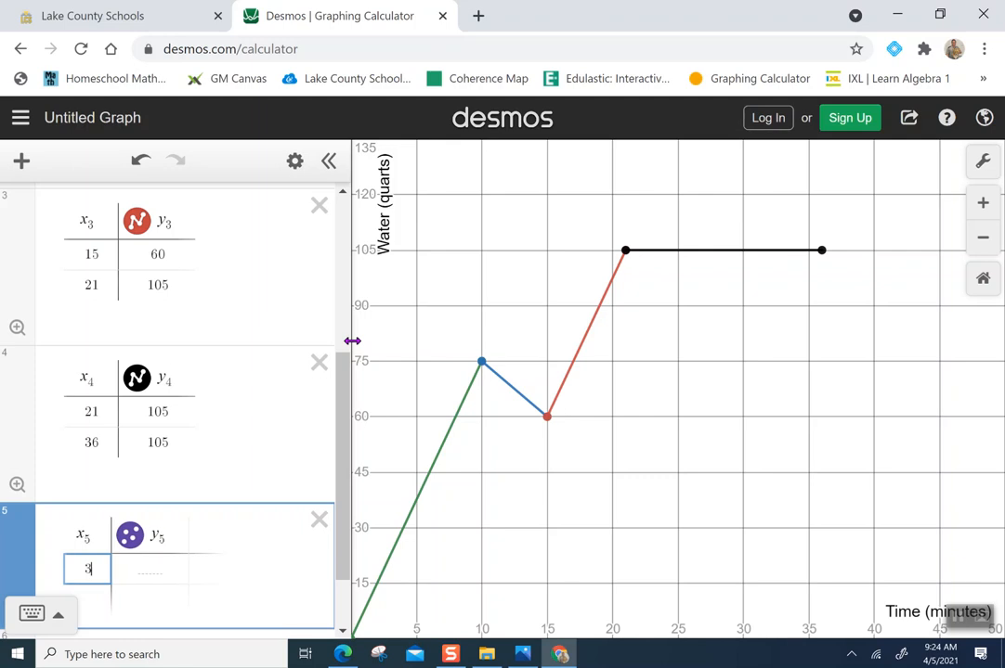
key(Tab)
text(105)
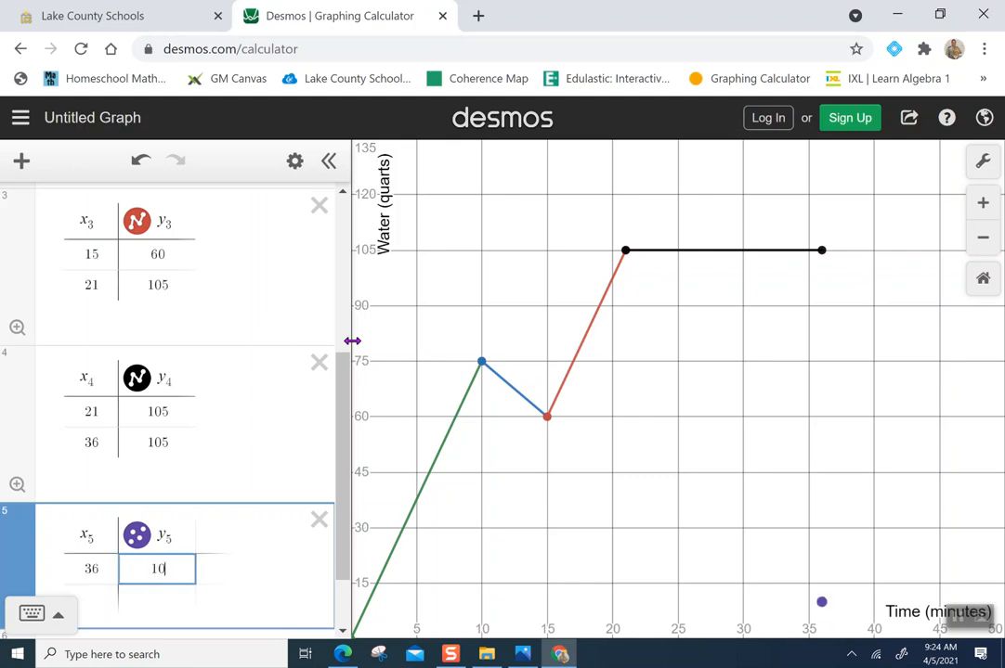
key(Return)
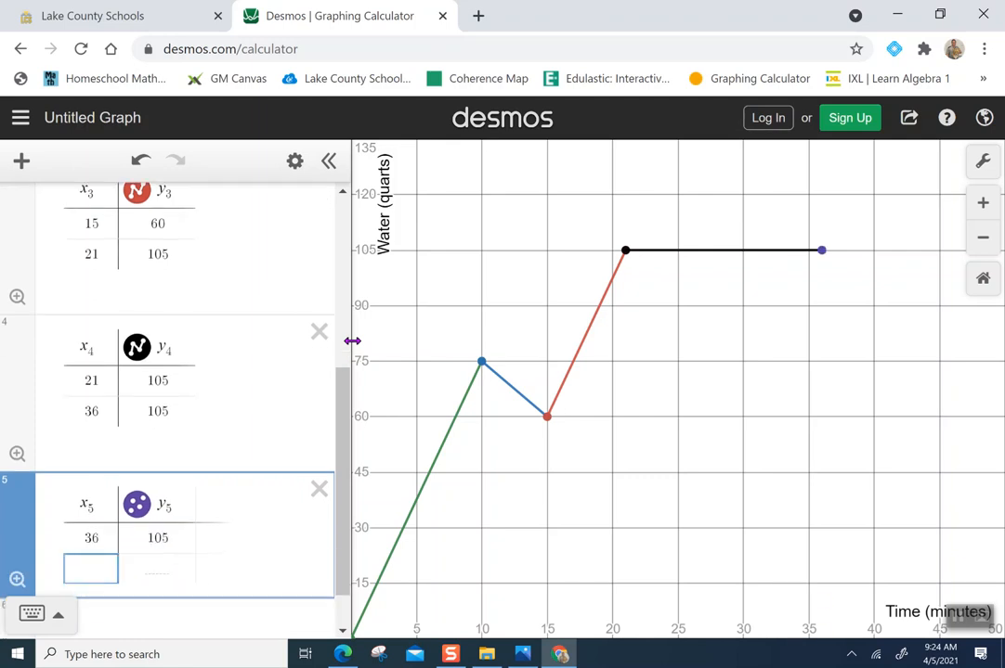
text(47)
key(Tab)
text(0)
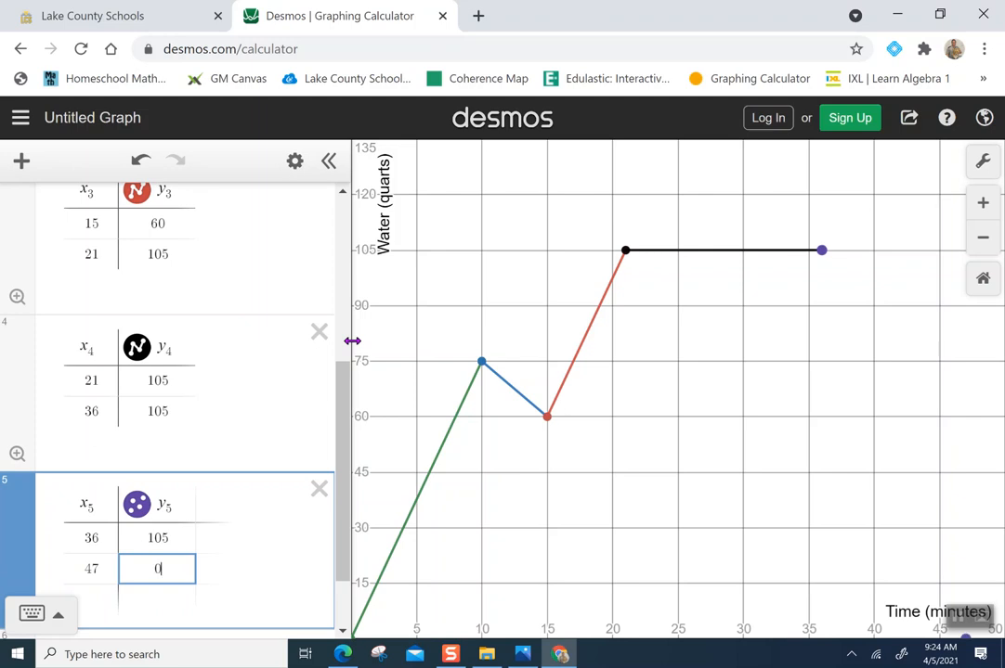
key(Return)
key(Up)
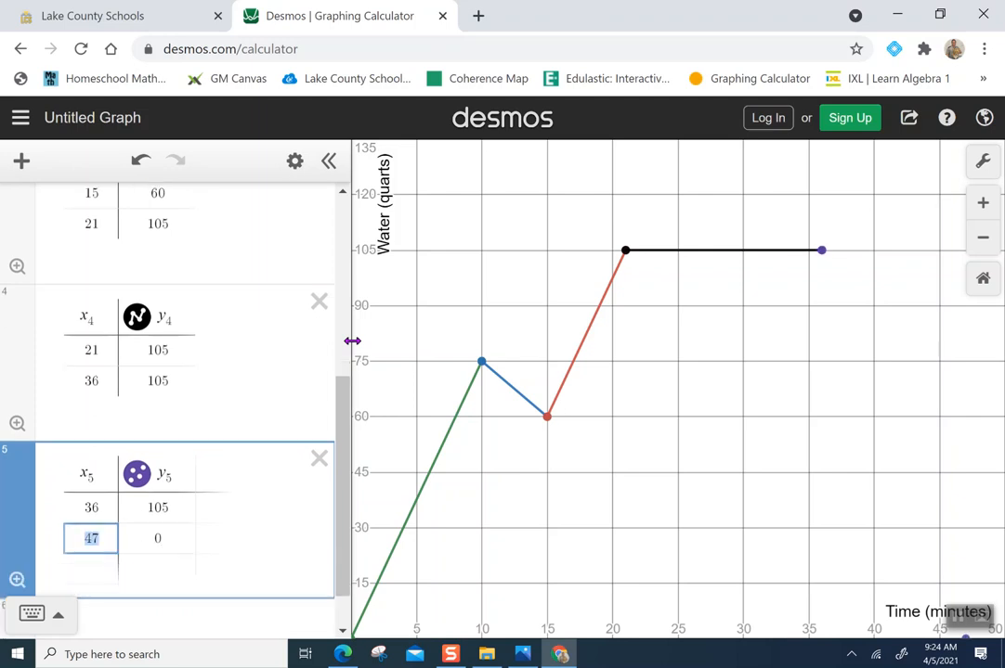
Turn on connecting lines for the points in the fifth table.
click(134, 488)
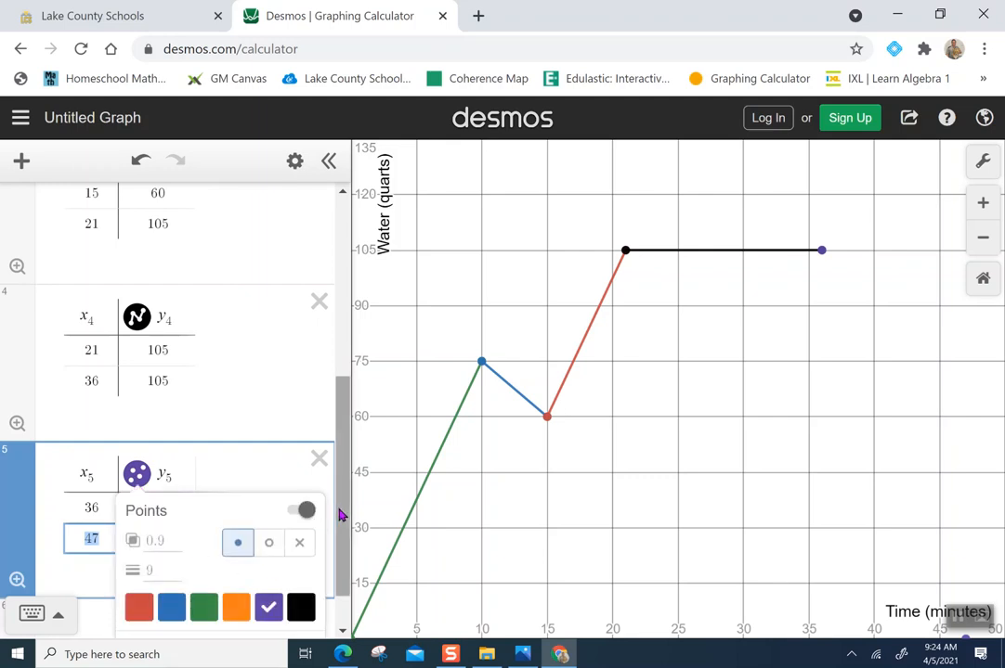
scroll(339, 528, down, 1)
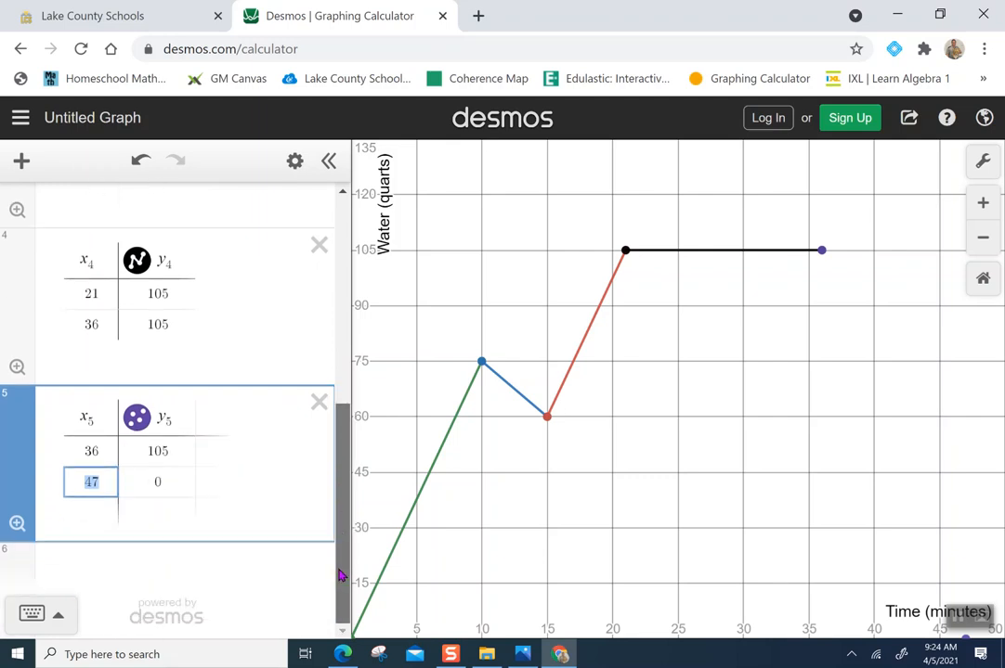
click(137, 419)
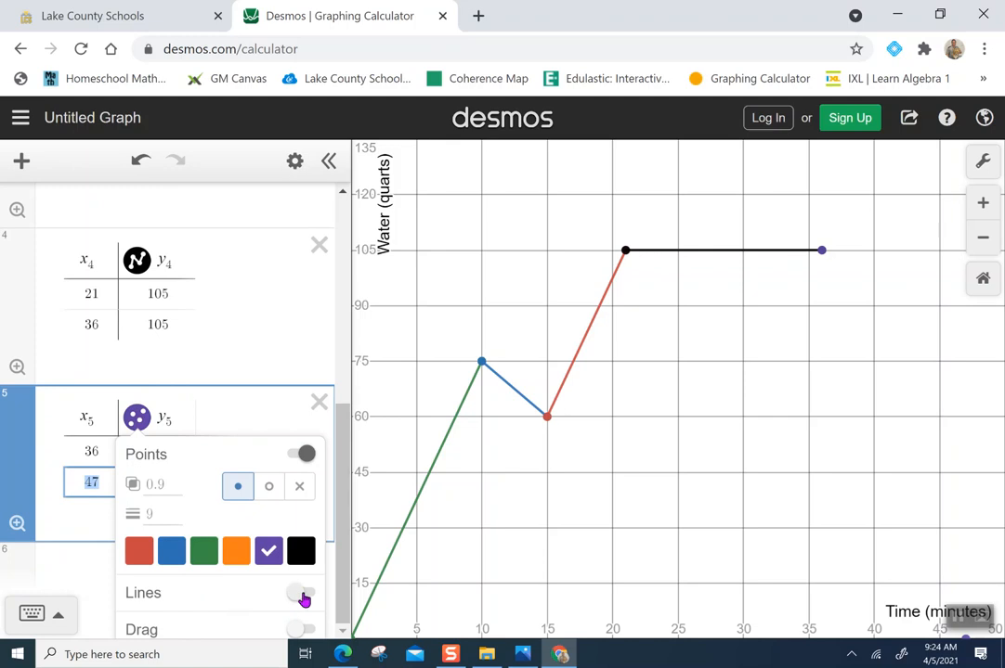
click(303, 595)
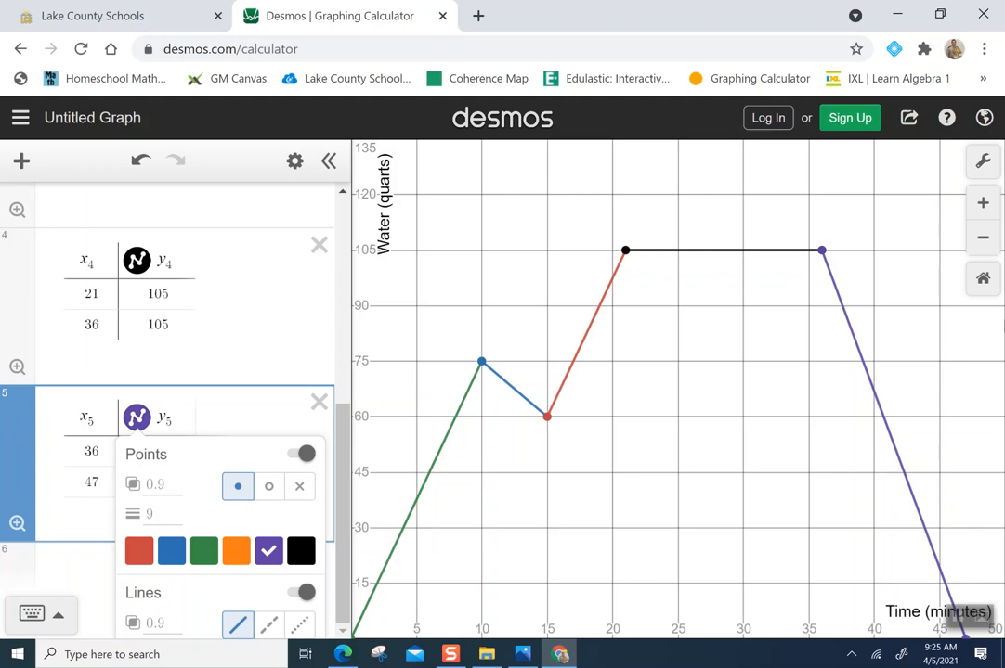
Export the graph as a Medium Square PNG with thin lines and open the downloaded image in Photos.
click(909, 118)
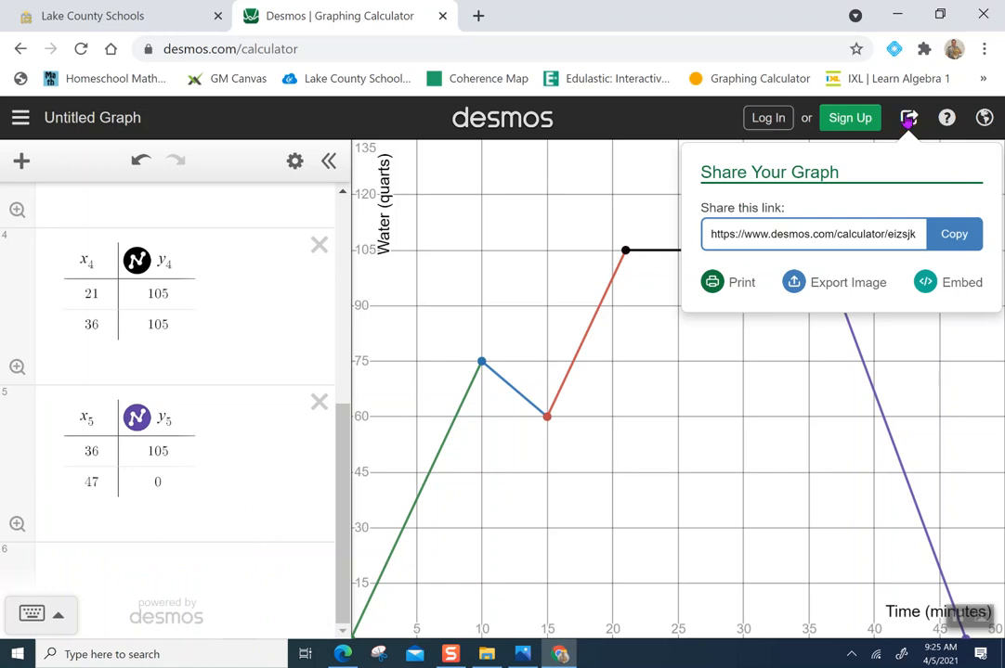
click(833, 292)
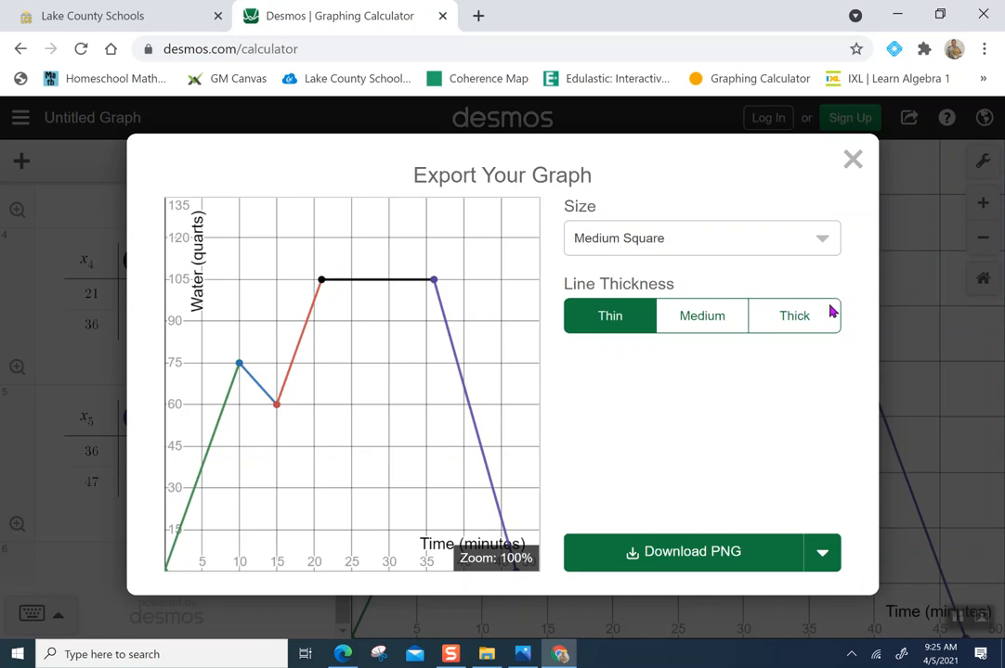
click(720, 555)
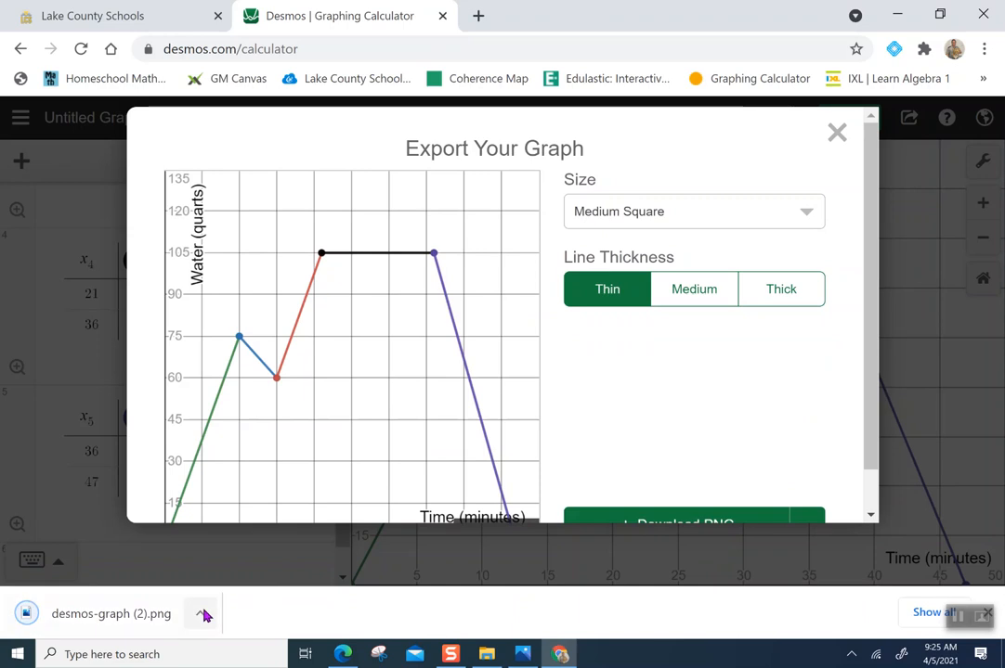
click(133, 619)
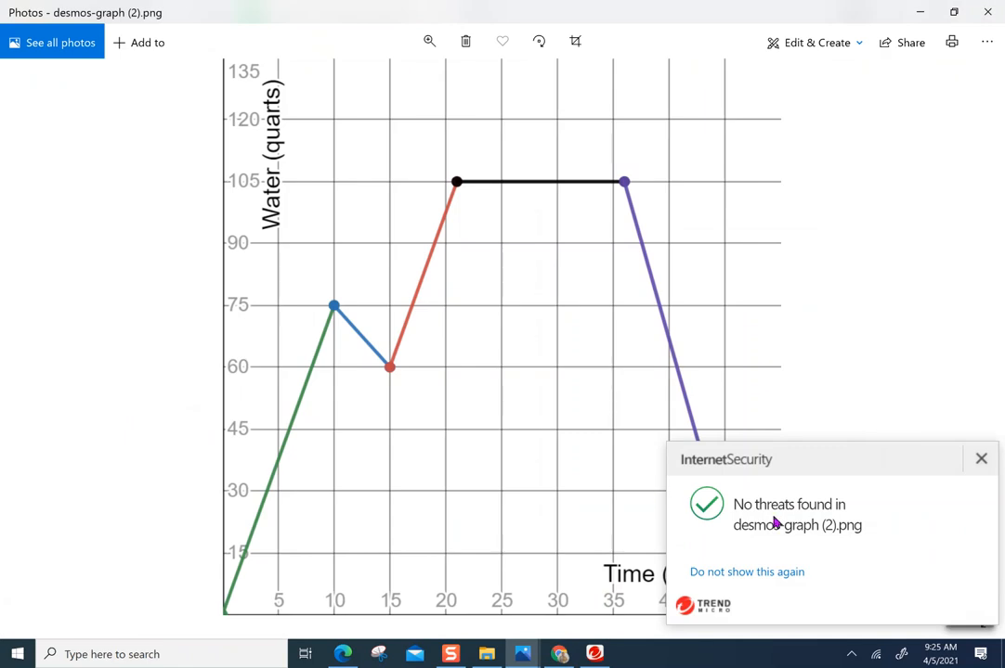
click(980, 458)
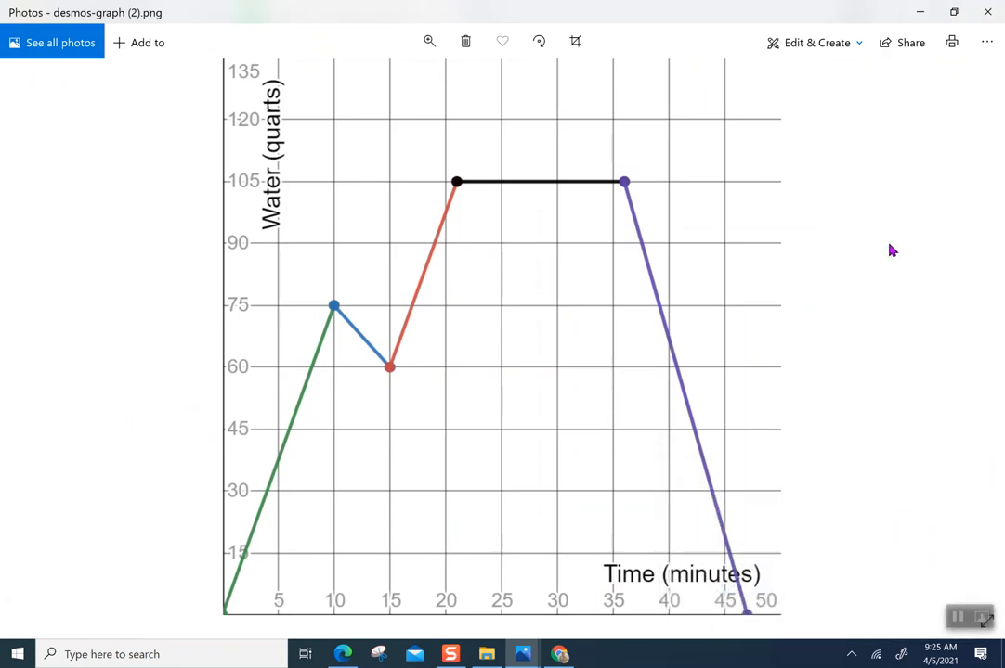